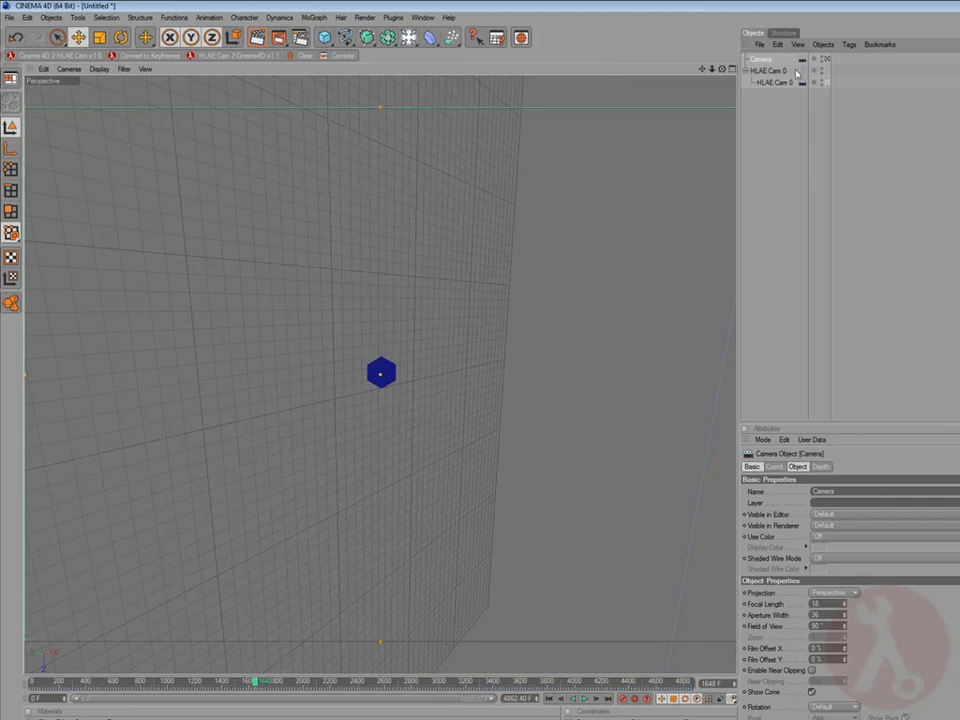
# Return from the HLAE Cam 0 view to the editor camera and add an XPresso tag to the Camera object.
pyautogui.click(825, 83)
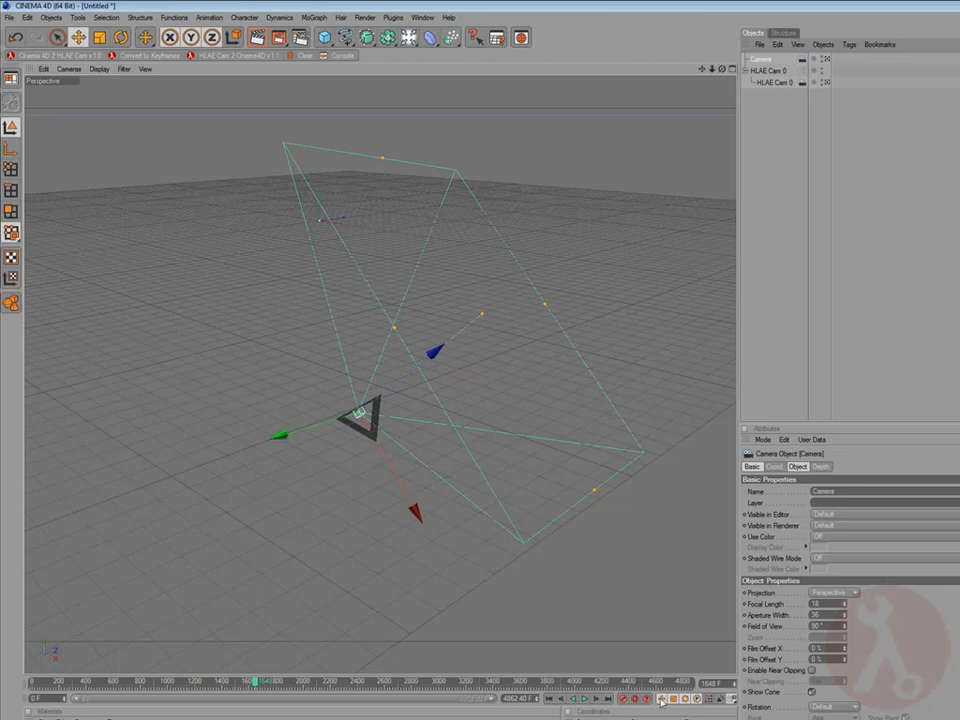
pyautogui.rightClick(781, 61)
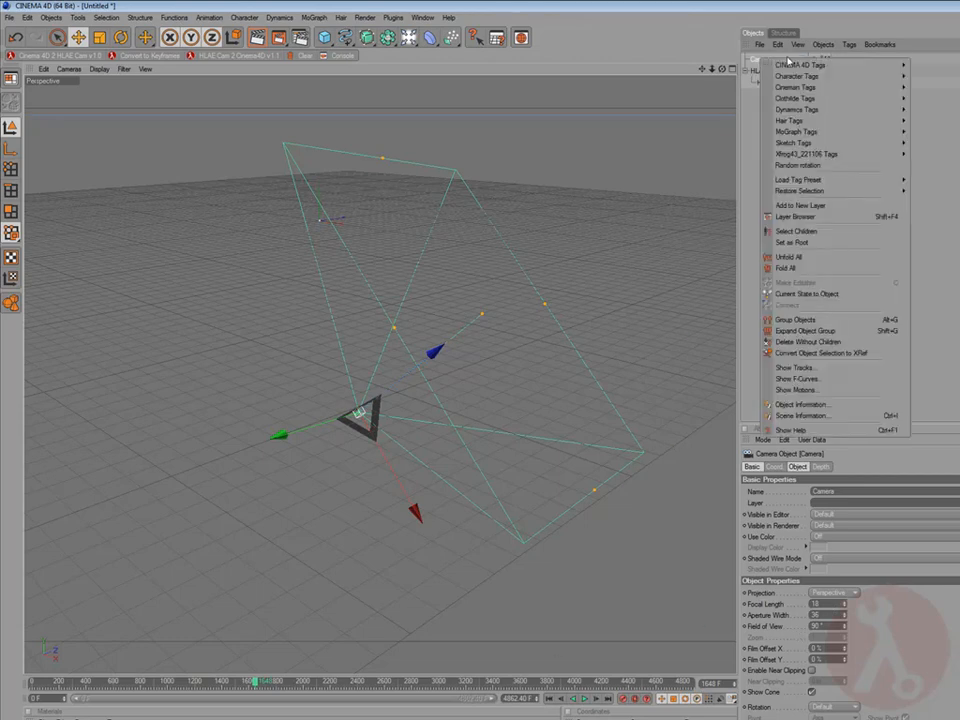
pyautogui.moveTo(781, 61)
pyautogui.click(929, 368)
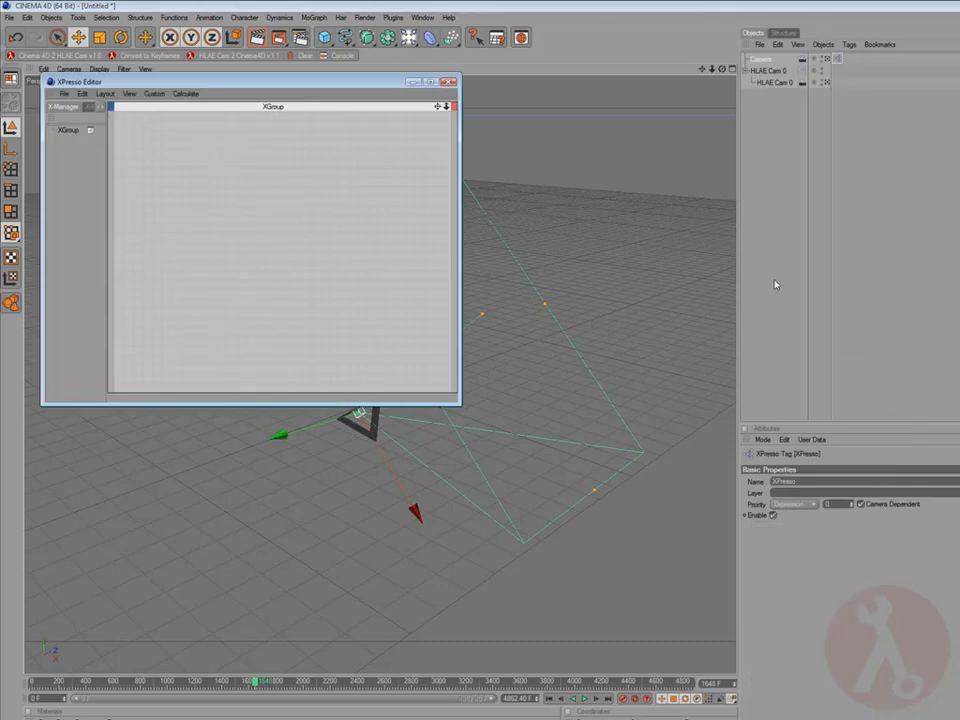
pyautogui.moveTo(261, 82); pyautogui.dragTo(473, 342)
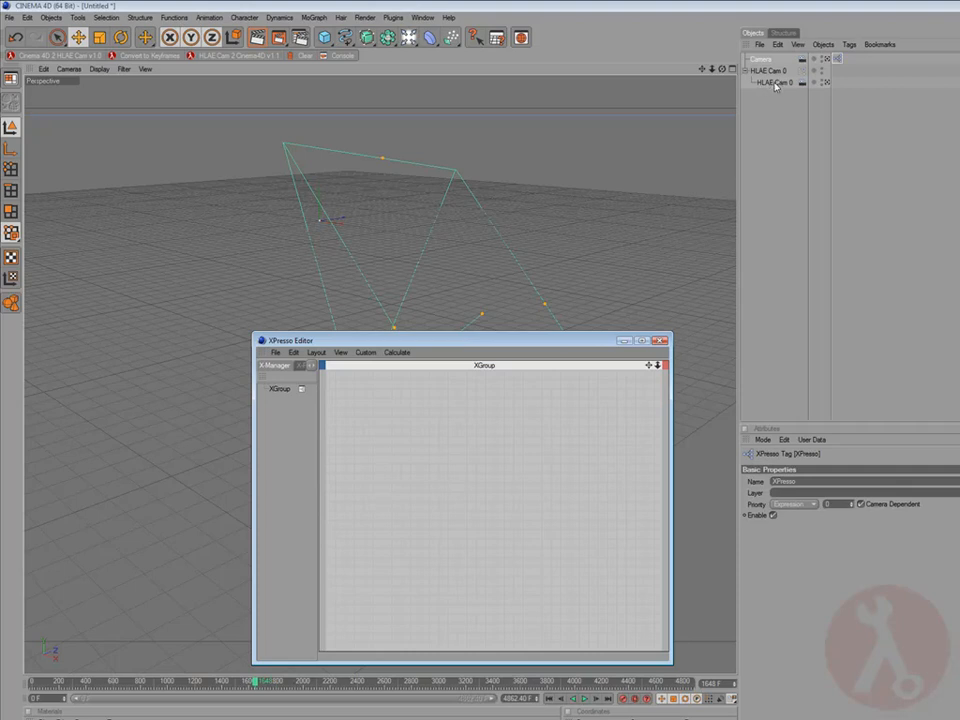
# In XPresso, add nodes for the child HLAE Cam 0 and Camera, and link HLAE Cam 0's Global Matrix output to Camera's Global Matrix input.
pyautogui.moveTo(778, 87); pyautogui.dragTo(397, 494)
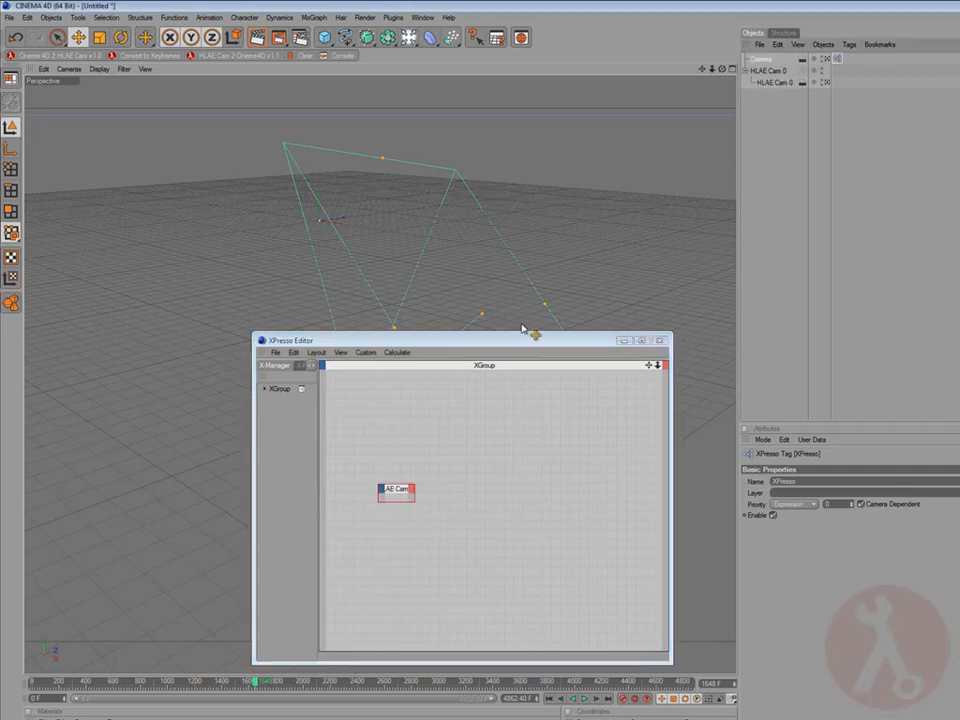
pyautogui.moveTo(688, 222); pyautogui.dragTo(520, 494)
pyautogui.click(410, 489)
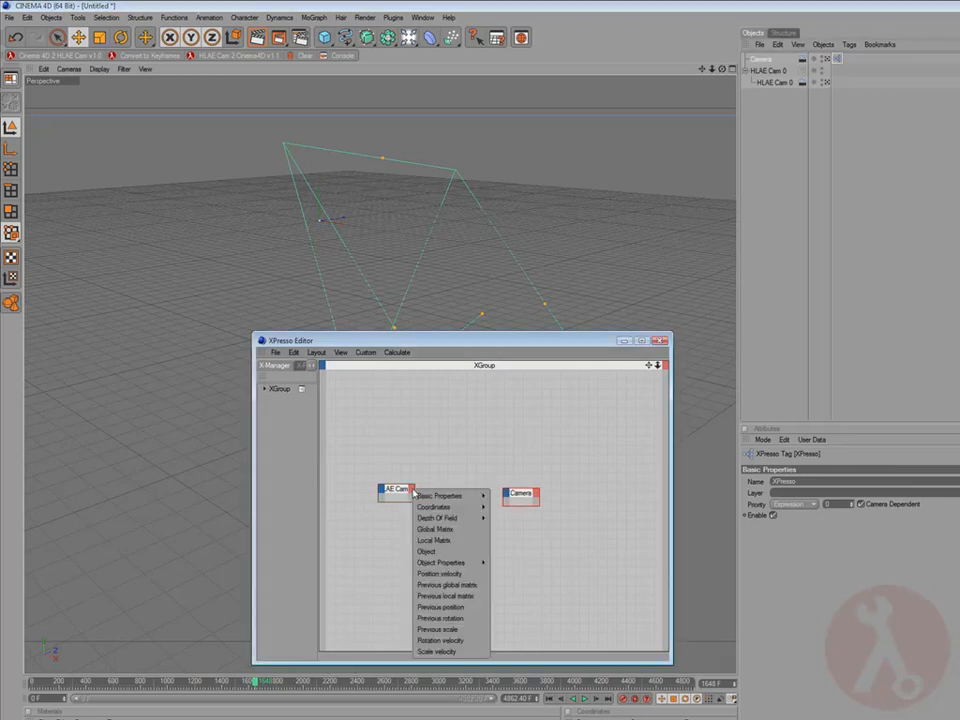
pyautogui.click(447, 531)
pyautogui.click(506, 492)
pyautogui.moveTo(538, 522)
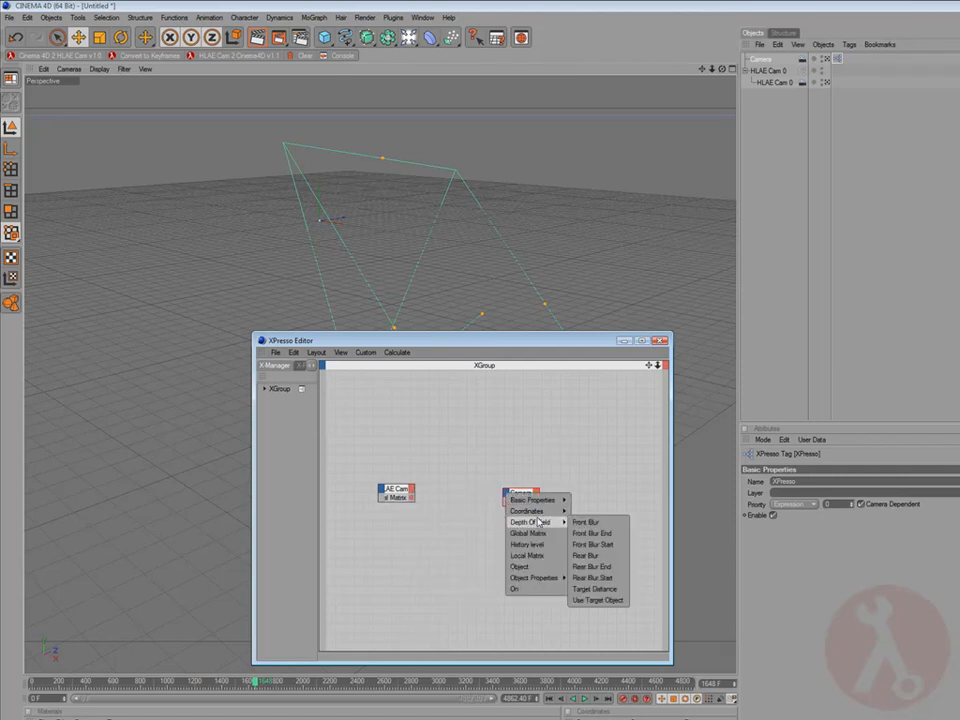
pyautogui.click(527, 534)
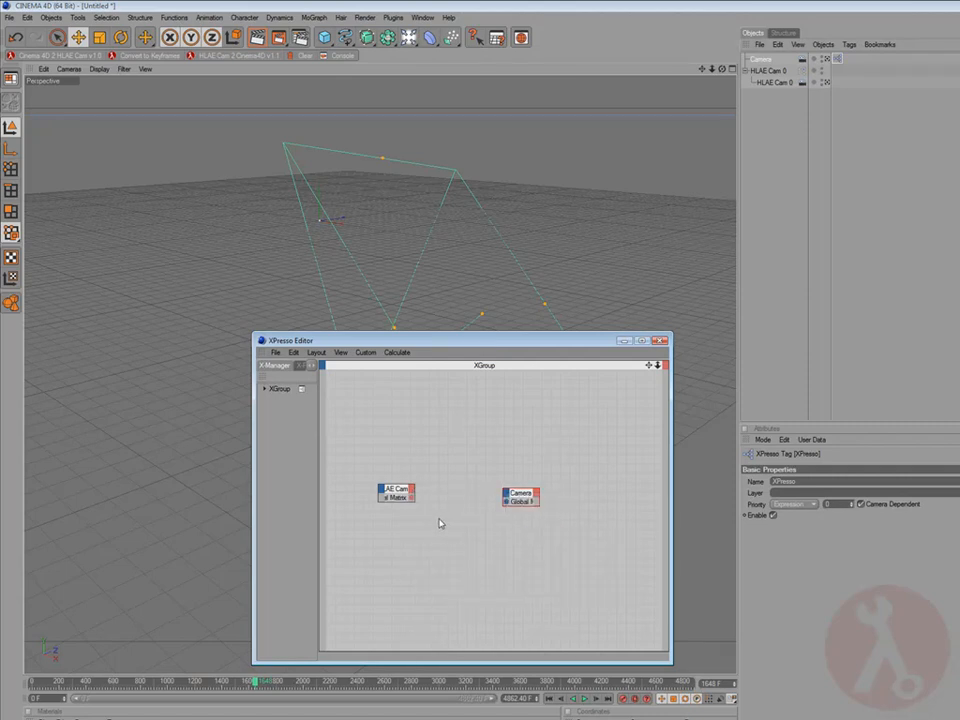
pyautogui.moveTo(410, 501); pyautogui.dragTo(507, 503)
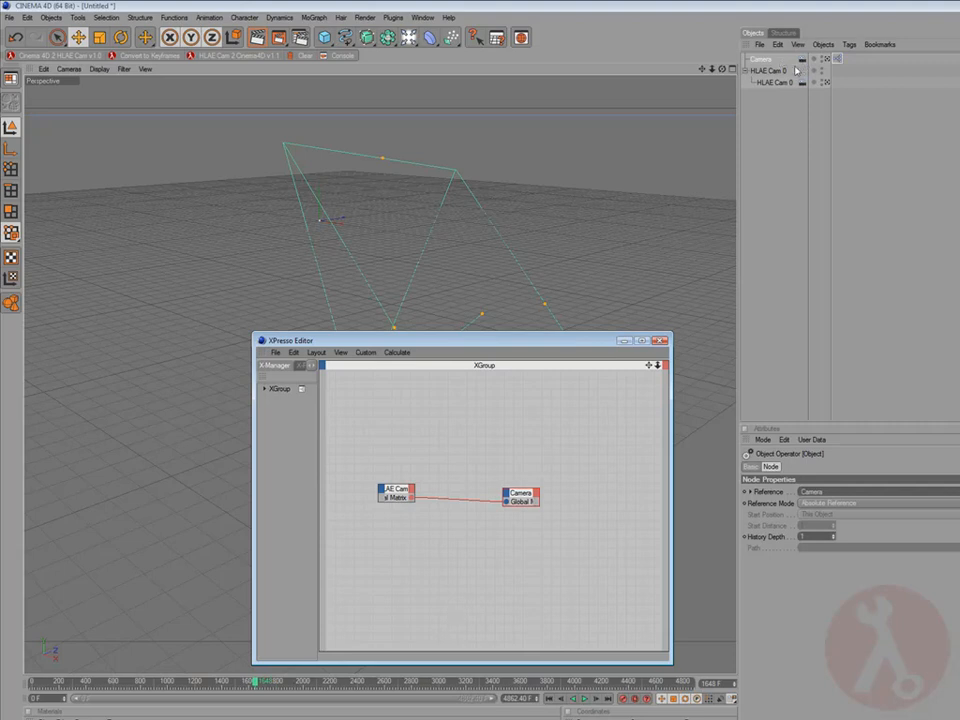
pyautogui.click(660, 341)
# Scrub the timeline and look through HLAE Cam 0 to check that Camera follows its motion.
pyautogui.moveTo(112, 683); pyautogui.dragTo(392, 679)
pyautogui.click(773, 84)
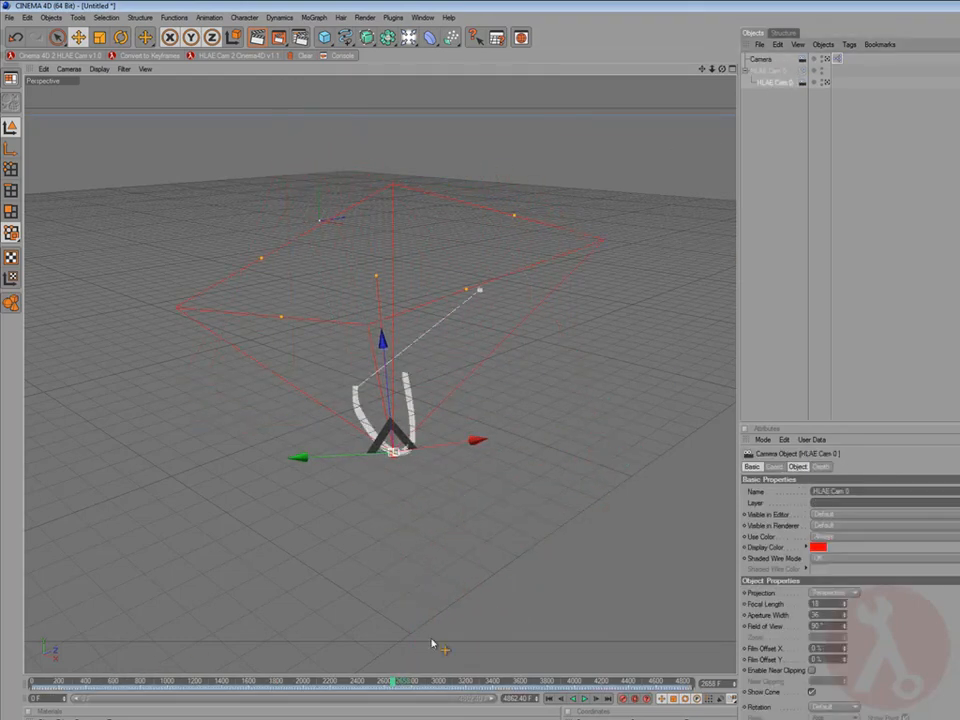
pyautogui.click(392, 682)
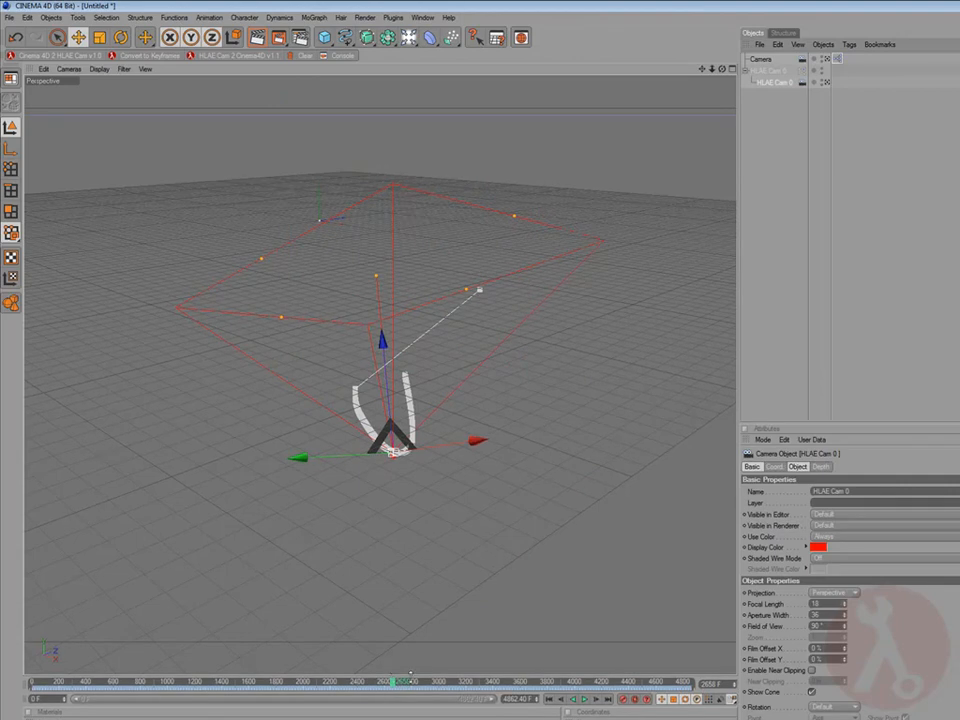
pyautogui.click(760, 60)
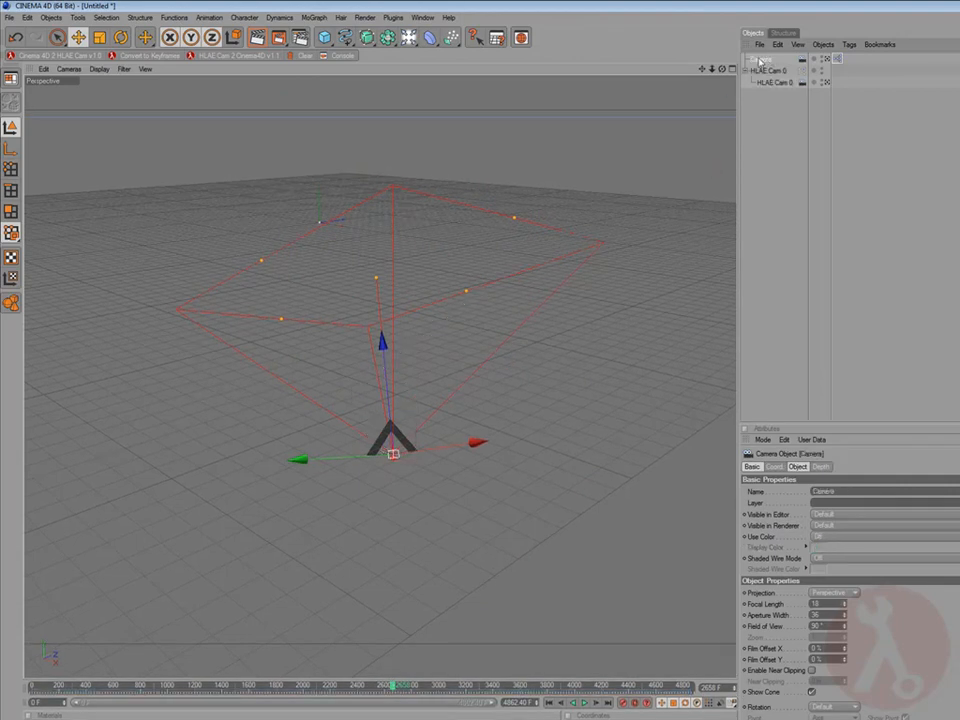
pyautogui.click(824, 83)
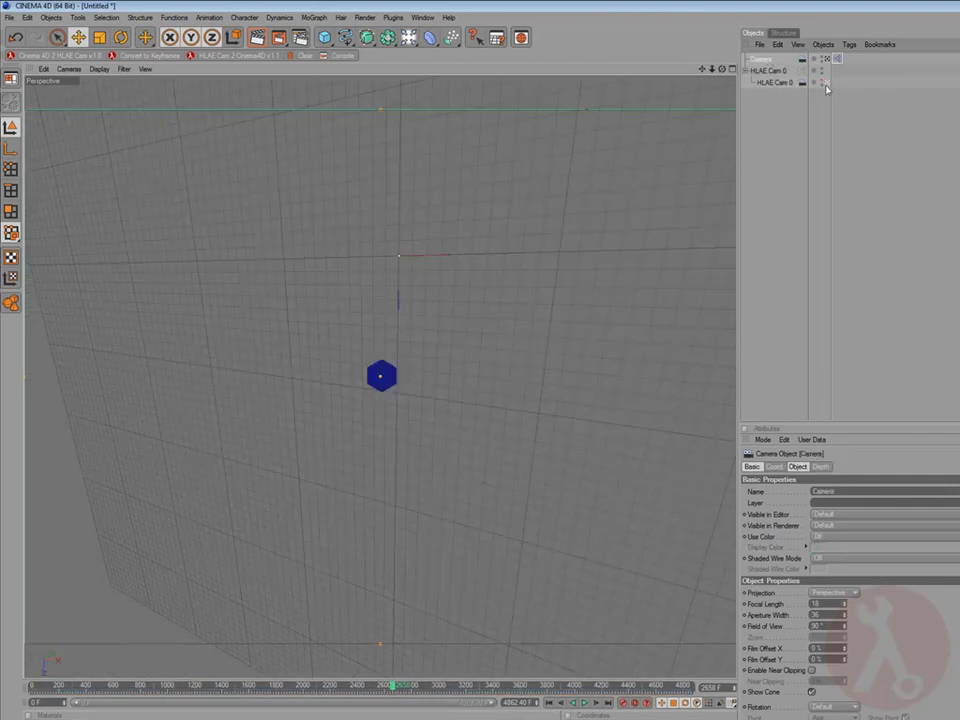
pyautogui.click(824, 83)
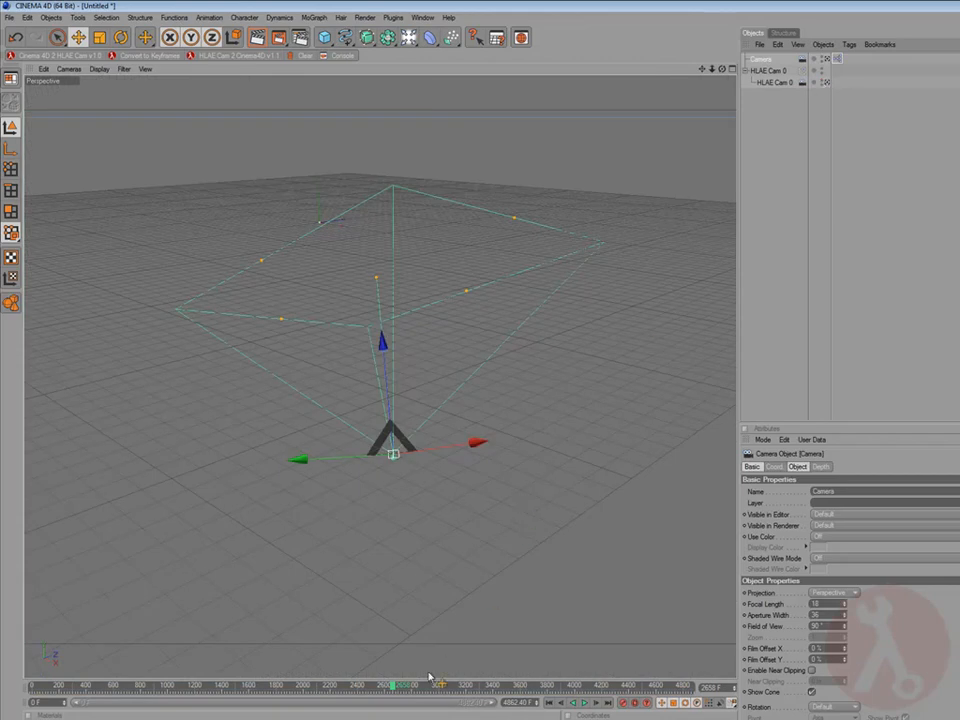
pyautogui.moveTo(398, 690); pyautogui.dragTo(355, 688)
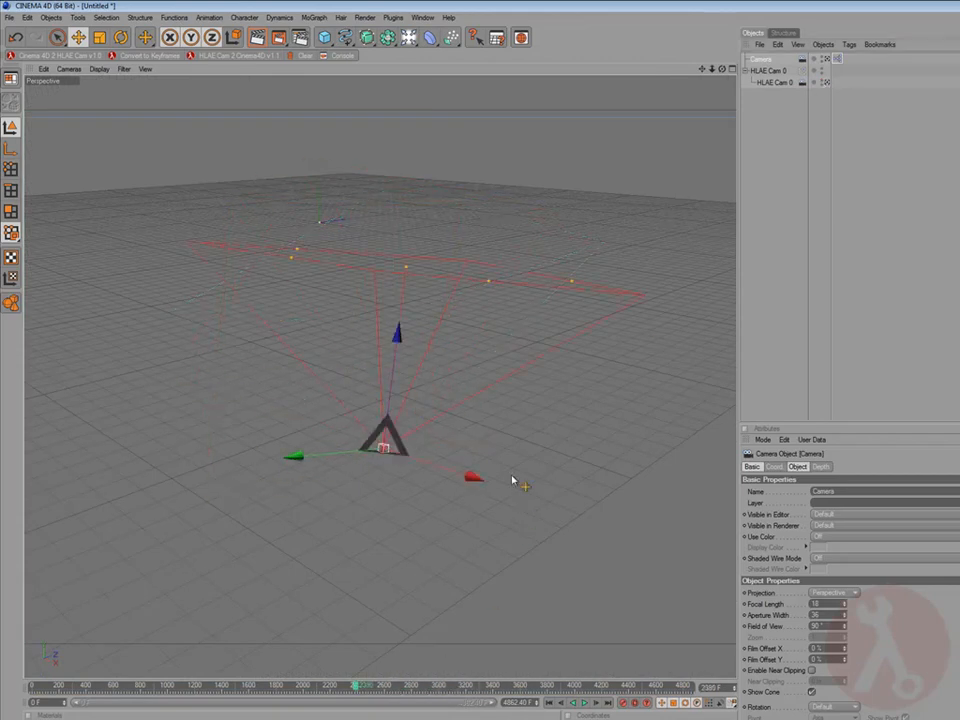
pyautogui.click(824, 83)
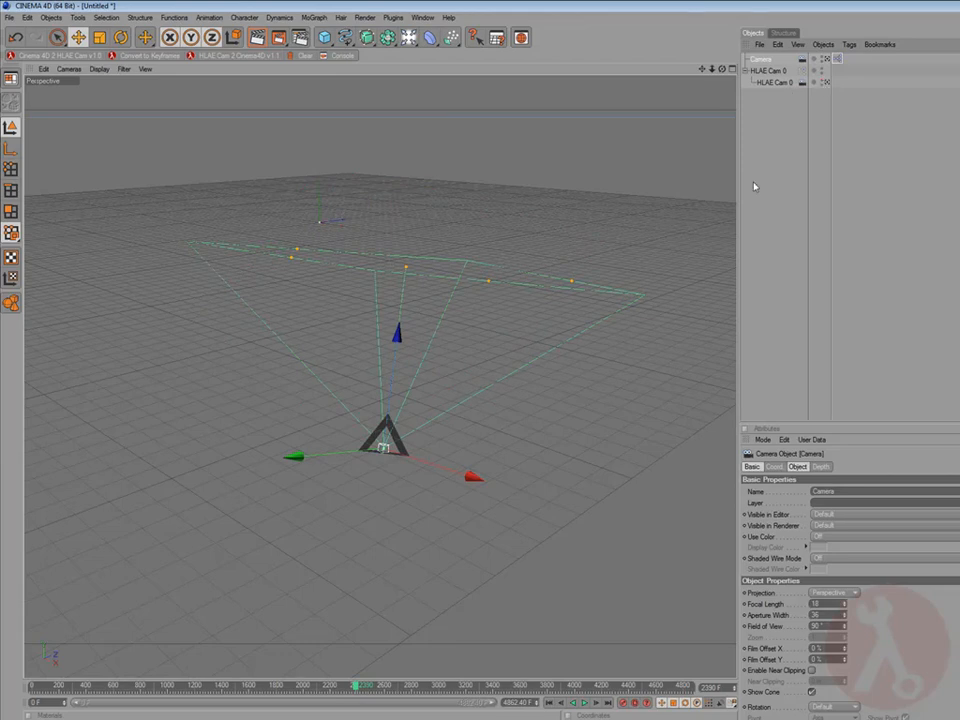
# Switch the interface to the Animation layout.
pyautogui.click(430, 718)
pyautogui.click(423, 18)
pyautogui.moveTo(470, 34)
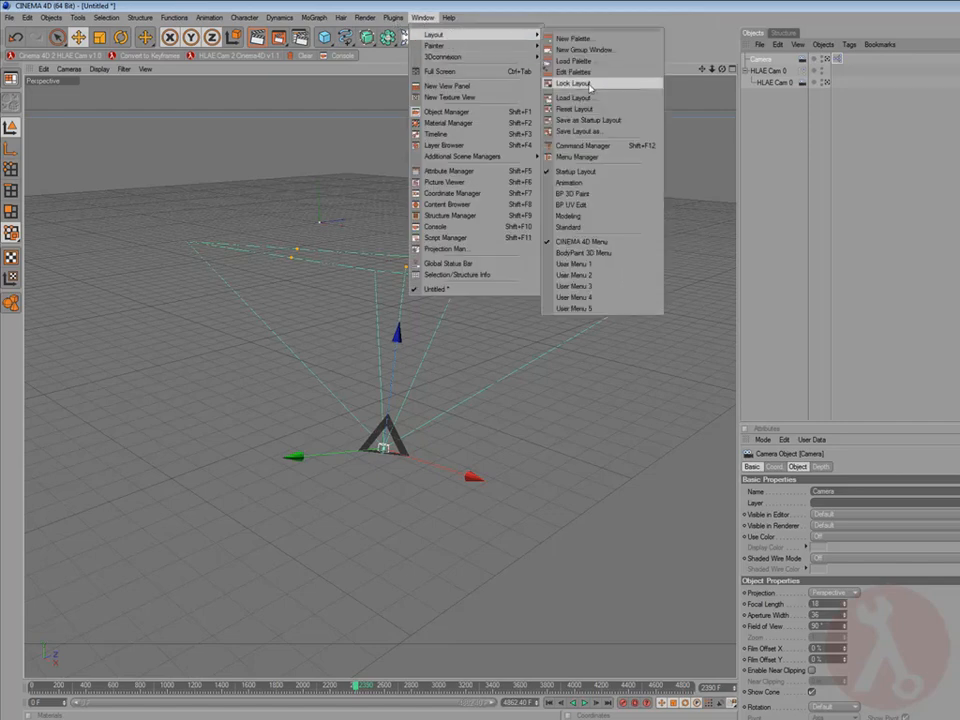
pyautogui.click(578, 183)
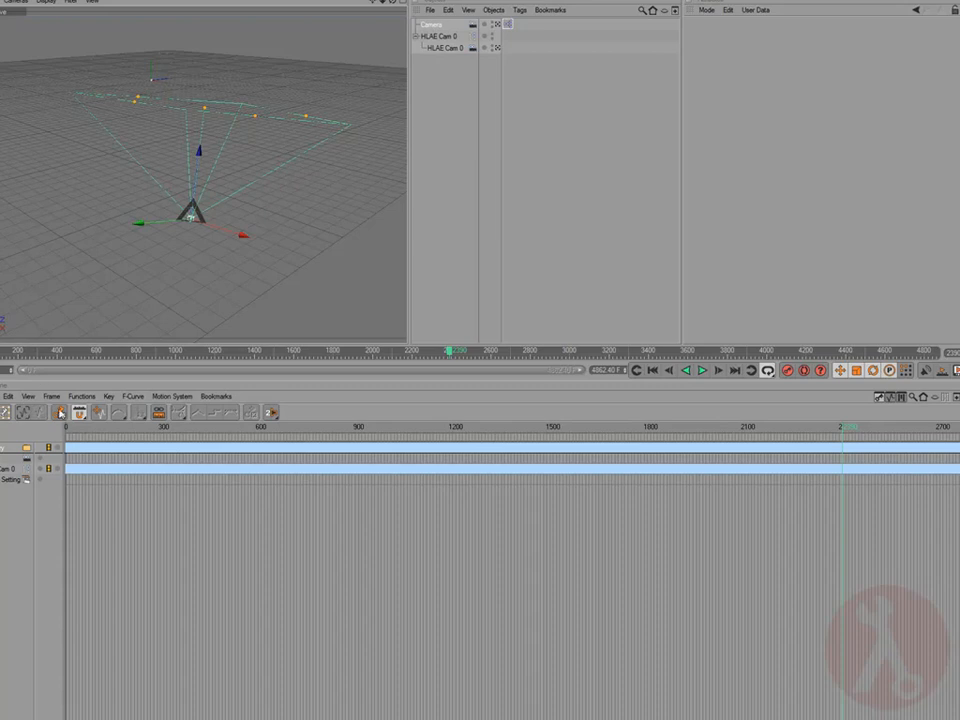
# Set the timeline to F-Curve mode and display HLAE Cam 0's animation curves.
pyautogui.click(27, 397)
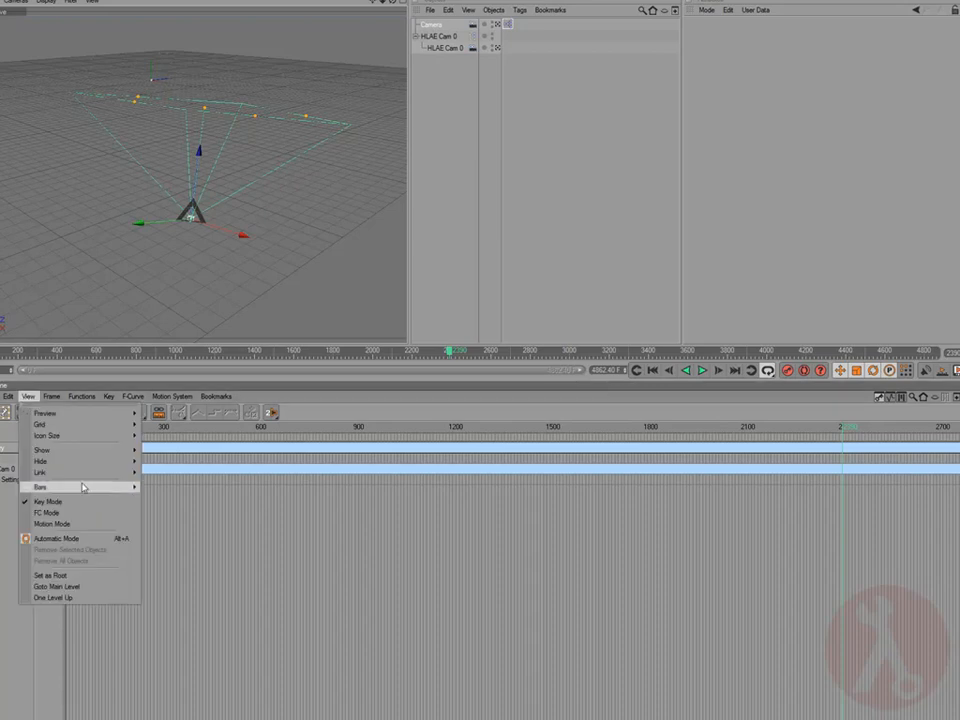
pyautogui.click(47, 513)
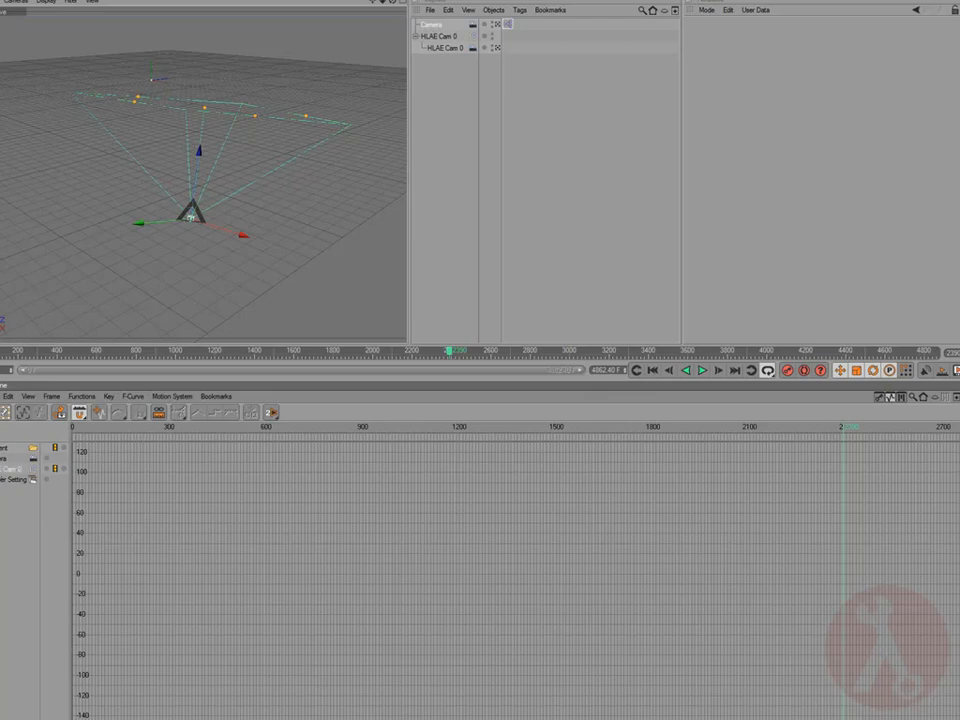
pyautogui.click(10, 469)
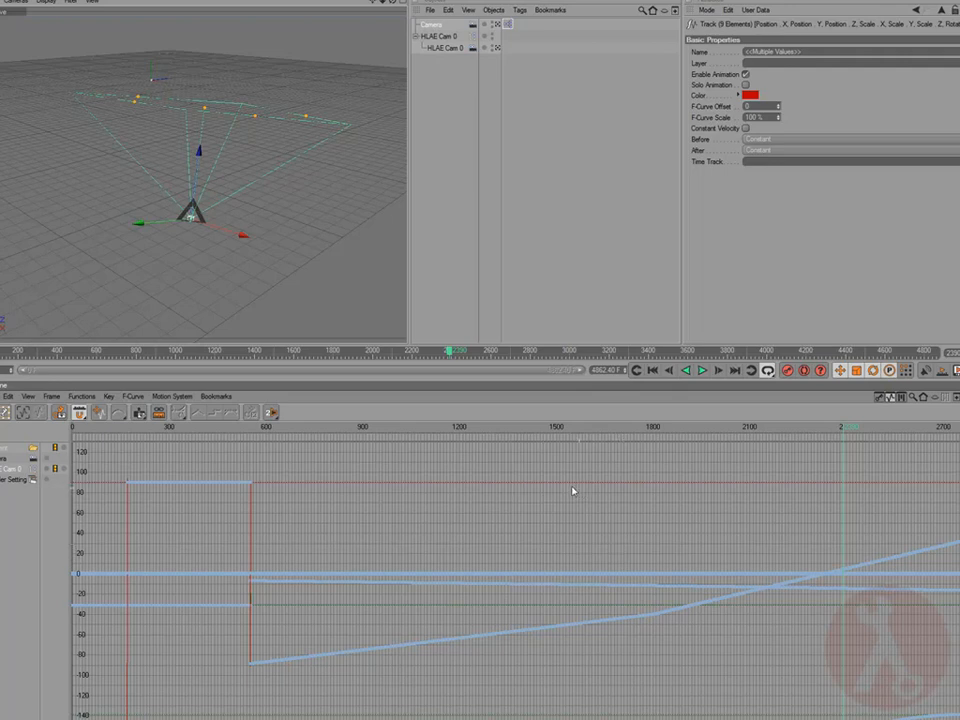
# Examine HLAE Cam 0's F-curves across the full frame range to locate jumps and bends in the camera motion.
pyautogui.moveTo(568, 491)
pyautogui.keyDown('alt'); pyautogui.mouseDown(button='right')
pyautogui.moveTo(295, 571)
pyautogui.moveTo(306, 559)
pyautogui.mouseUp(button='right'); pyautogui.keyUp('alt')
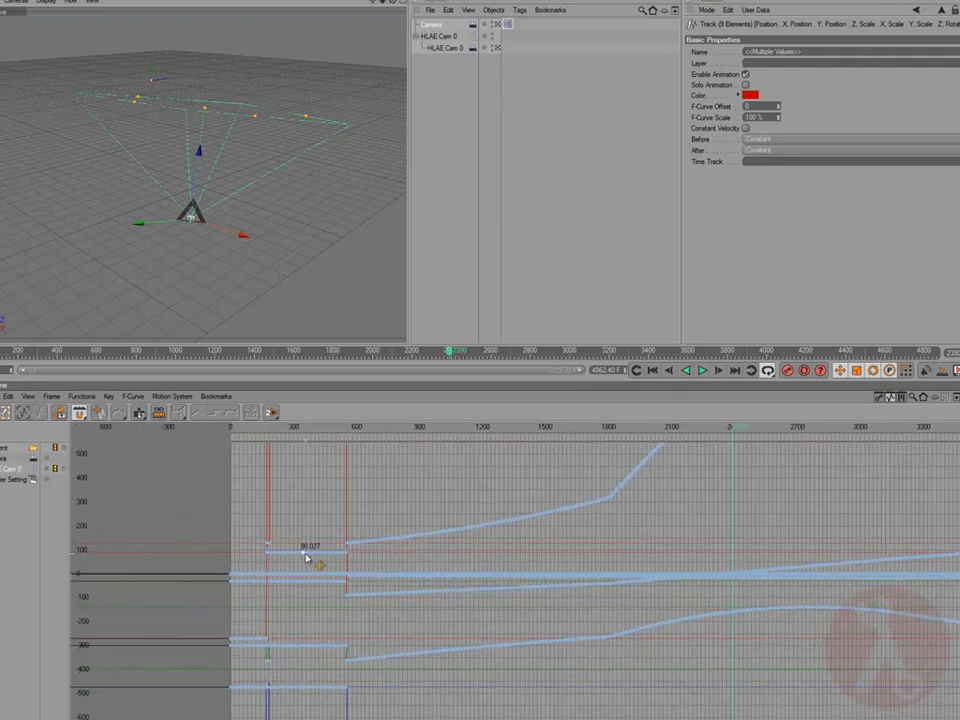
pyautogui.keyDown('alt'); pyautogui.moveTo(656, 527); pyautogui.dragTo(548, 460, button='right'); pyautogui.keyUp('alt')
pyautogui.keyDown('alt'); pyautogui.moveTo(538, 498); pyautogui.dragTo(198, 517, button='middle'); pyautogui.keyUp('alt')
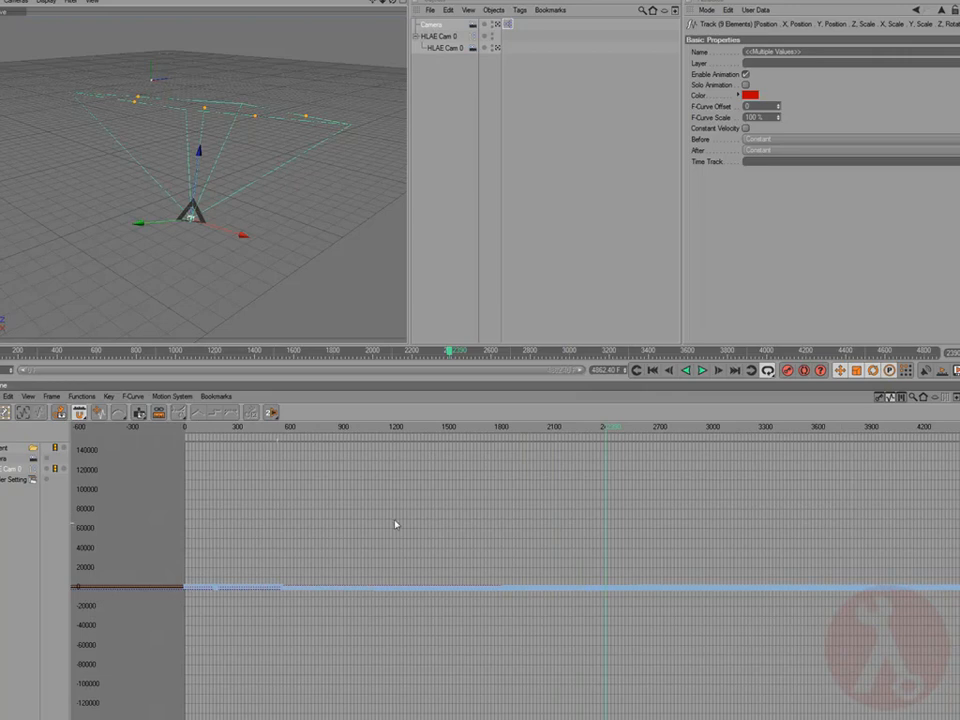
pyautogui.keyDown('alt'); pyautogui.moveTo(508, 516); pyautogui.dragTo(378, 516, button='middle'); pyautogui.keyUp('alt')
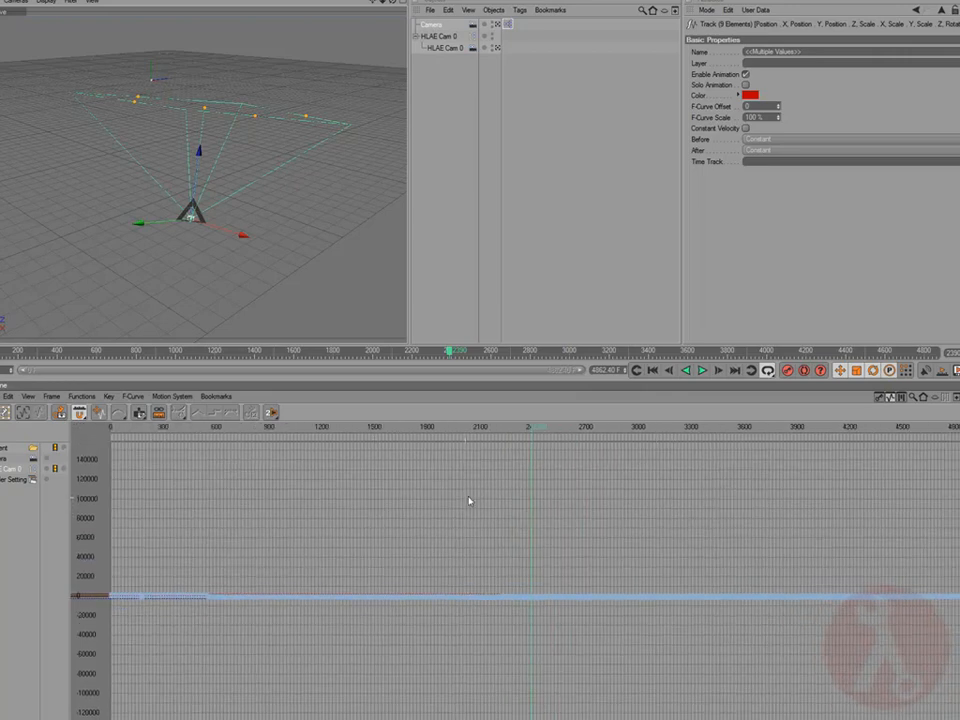
pyautogui.keyDown('alt'); pyautogui.moveTo(478, 489); pyautogui.dragTo(340, 90, button='right'); pyautogui.keyUp('alt')
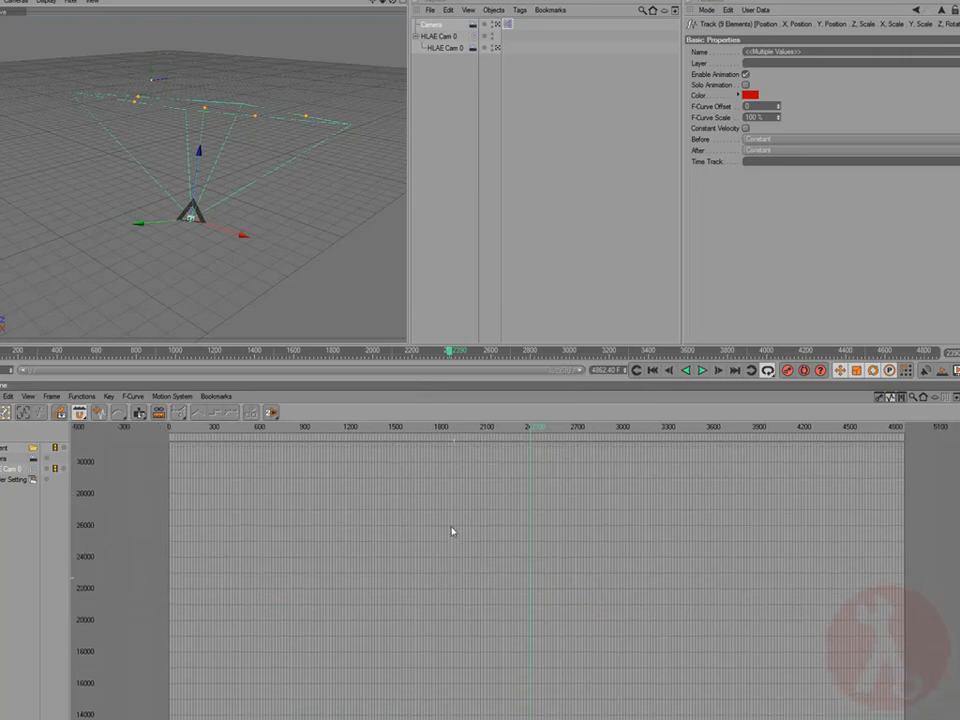
pyautogui.keyDown('alt'); pyautogui.moveTo(461, 566); pyautogui.dragTo(394, 373, button='middle'); pyautogui.keyUp('alt')
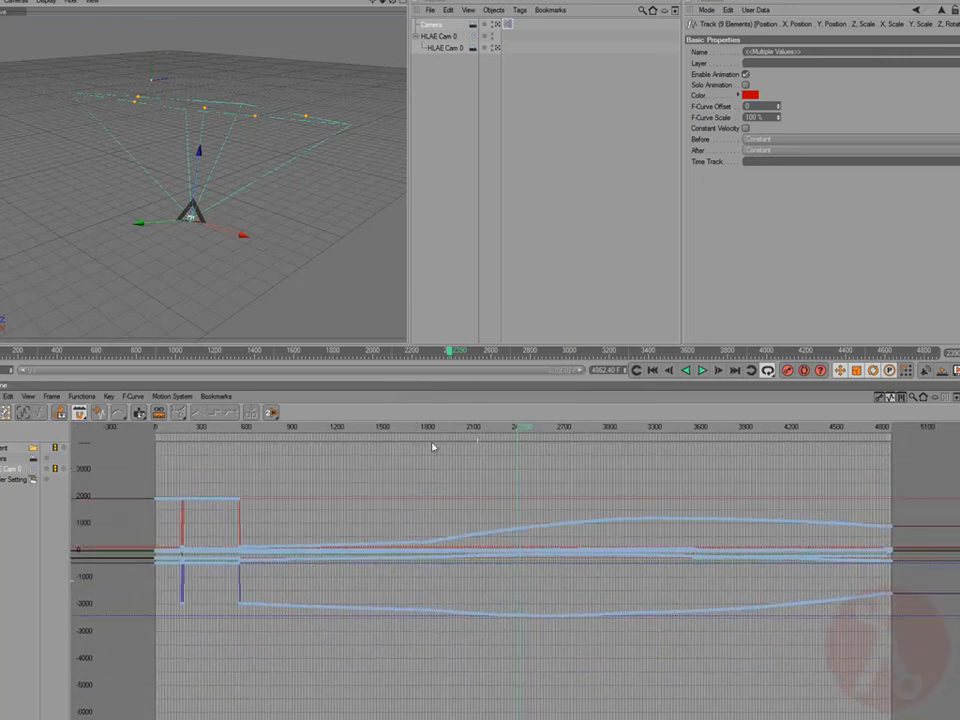
pyautogui.keyDown('alt'); pyautogui.moveTo(459, 444); pyautogui.dragTo(501, 512, button='middle'); pyautogui.keyUp('alt')
pyautogui.keyDown('alt'); pyautogui.moveTo(556, 556); pyautogui.dragTo(533, 540, button='right'); pyautogui.keyUp('alt')
pyautogui.keyDown('alt'); pyautogui.moveTo(533, 540); pyautogui.dragTo(522, 295, button='middle'); pyautogui.keyUp('alt')
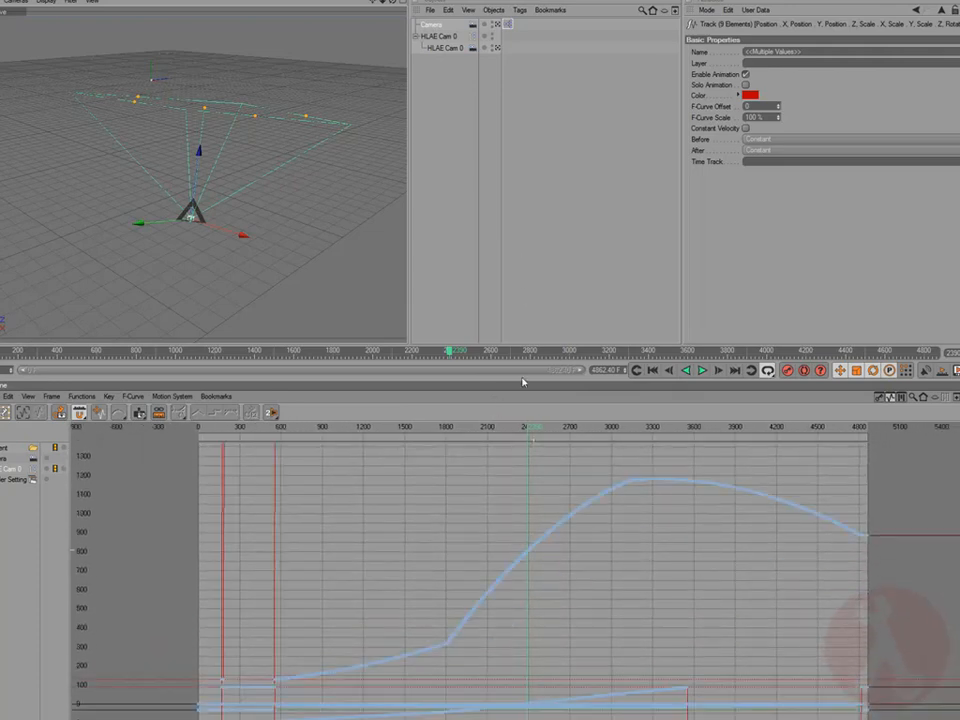
pyautogui.keyDown('alt'); pyautogui.moveTo(408, 523); pyautogui.dragTo(486, 461, button='middle'); pyautogui.keyUp('alt')
pyautogui.keyDown('alt'); pyautogui.moveTo(511, 543); pyautogui.dragTo(557, 614, button='middle'); pyautogui.keyUp('alt')
pyautogui.moveTo(556, 612)
pyautogui.keyDown('alt'); pyautogui.mouseDown(button='right')
pyautogui.moveTo(551, 643)
pyautogui.moveTo(547, 627)
pyautogui.mouseUp(button='right'); pyautogui.keyUp('alt')
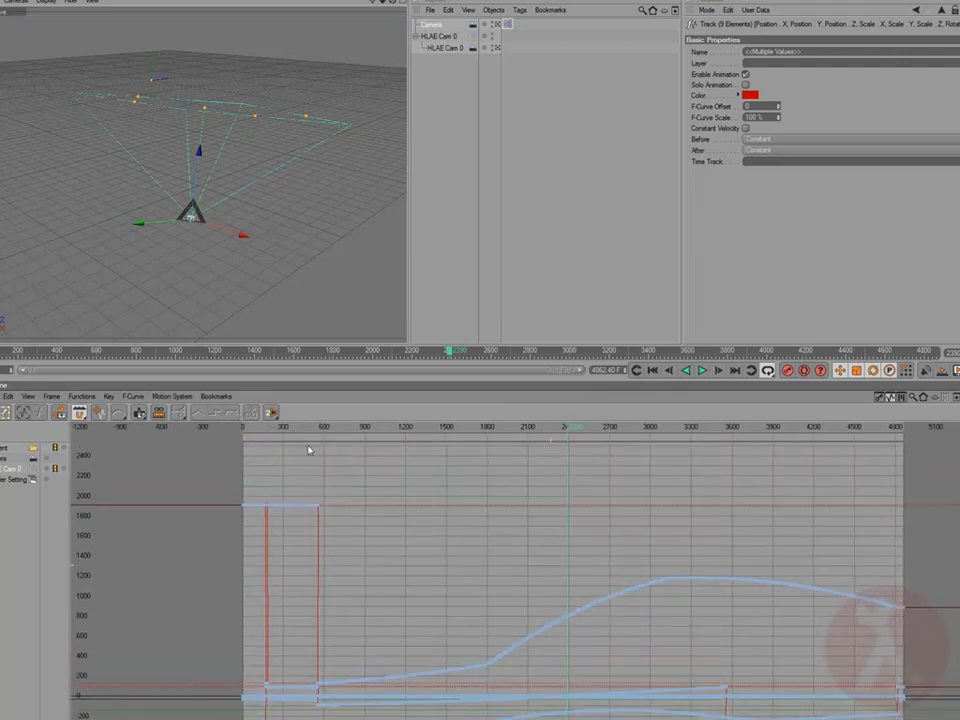
# Record keyframes for Camera at frames 559 and 1812, where HLAE Cam 0's curves jump and bend.
pyautogui.moveTo(306, 429)
pyautogui.mouseDown()
pyautogui.moveTo(315, 428)
pyautogui.moveTo(230, 432)
pyautogui.moveTo(322, 430)
pyautogui.moveTo(320, 438)
pyautogui.mouseUp()
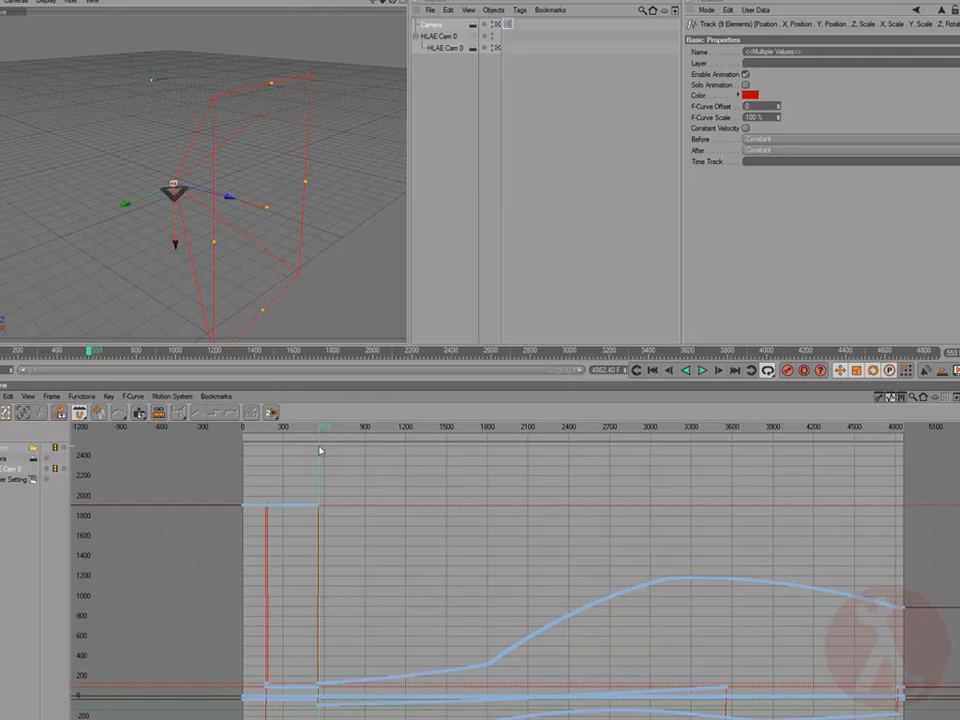
pyautogui.click(433, 26)
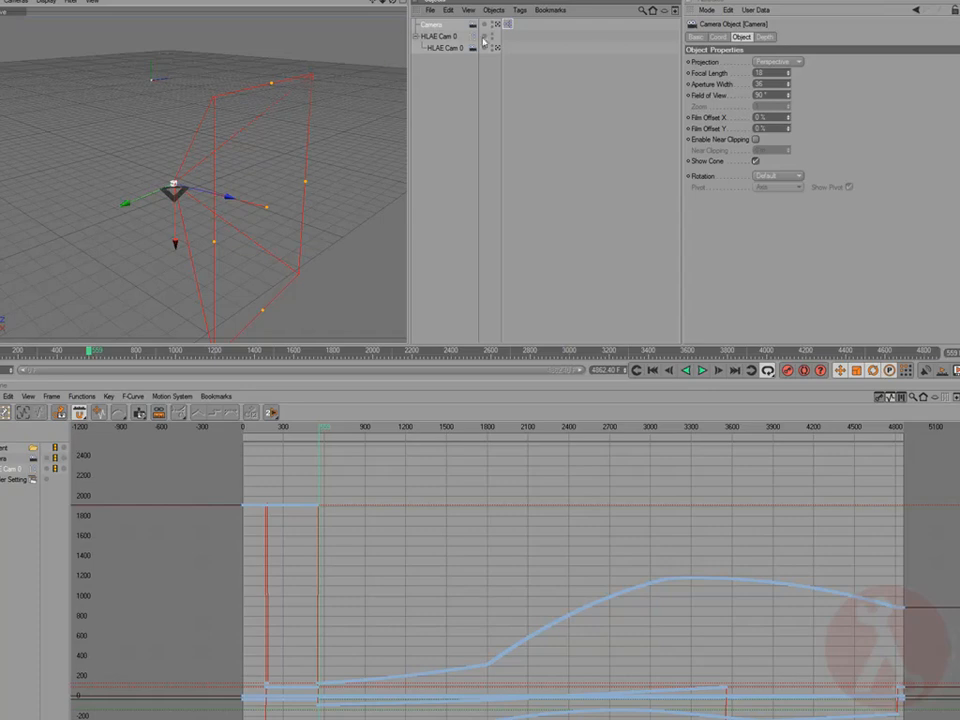
pyautogui.moveTo(400, 428); pyautogui.dragTo(450, 452)
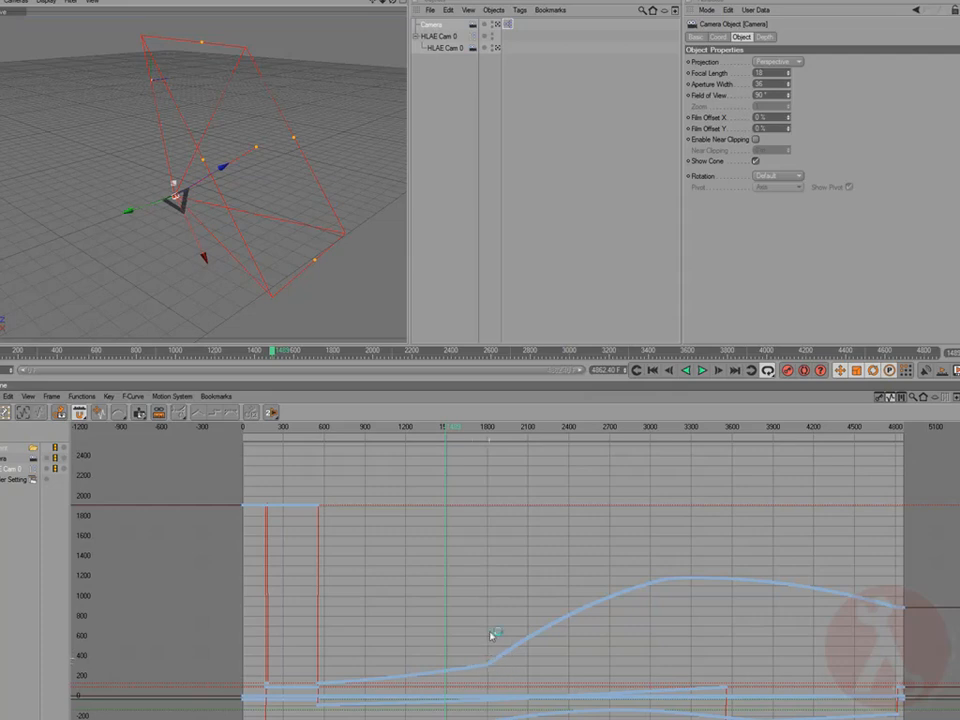
pyautogui.click(488, 430)
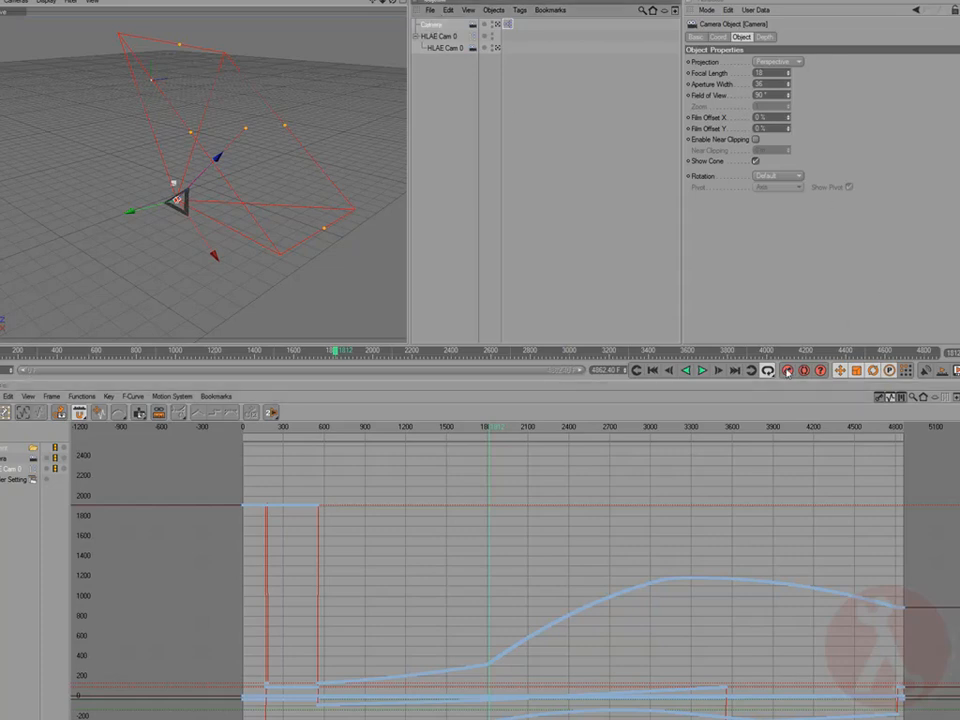
# Record a keyframe for Camera at frame 3142, at the bend just before the peak of HLAE Cam 0's curve.
pyautogui.moveTo(657, 431); pyautogui.dragTo(673, 430)
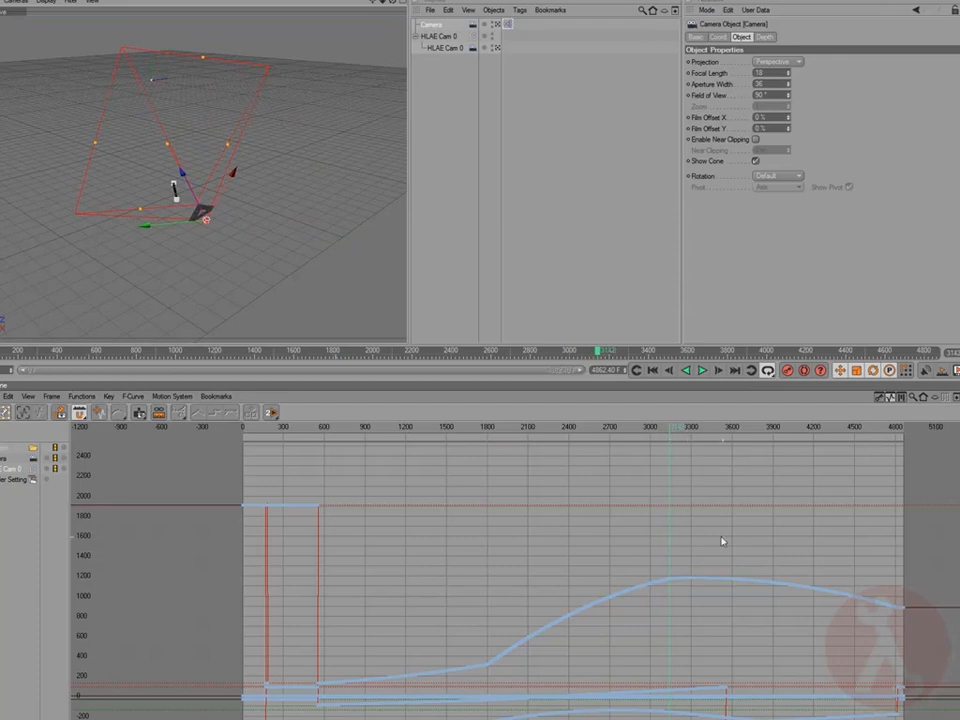
pyautogui.keyDown('alt'); pyautogui.moveTo(722, 531); pyautogui.dragTo(720, 416, button='right'); pyautogui.keyUp('alt')
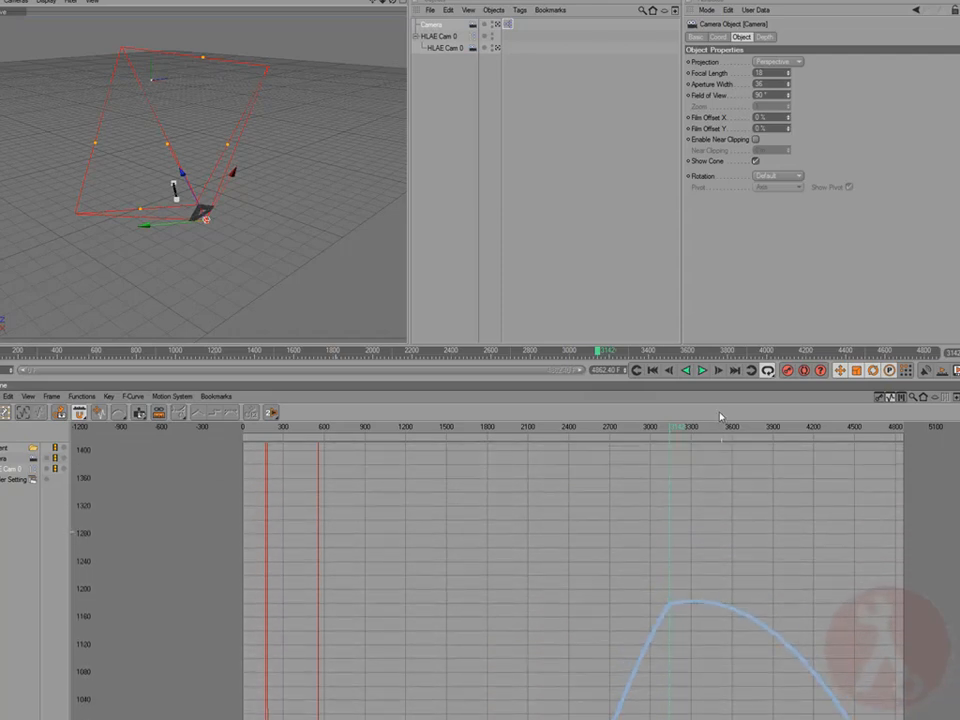
pyautogui.click(667, 587)
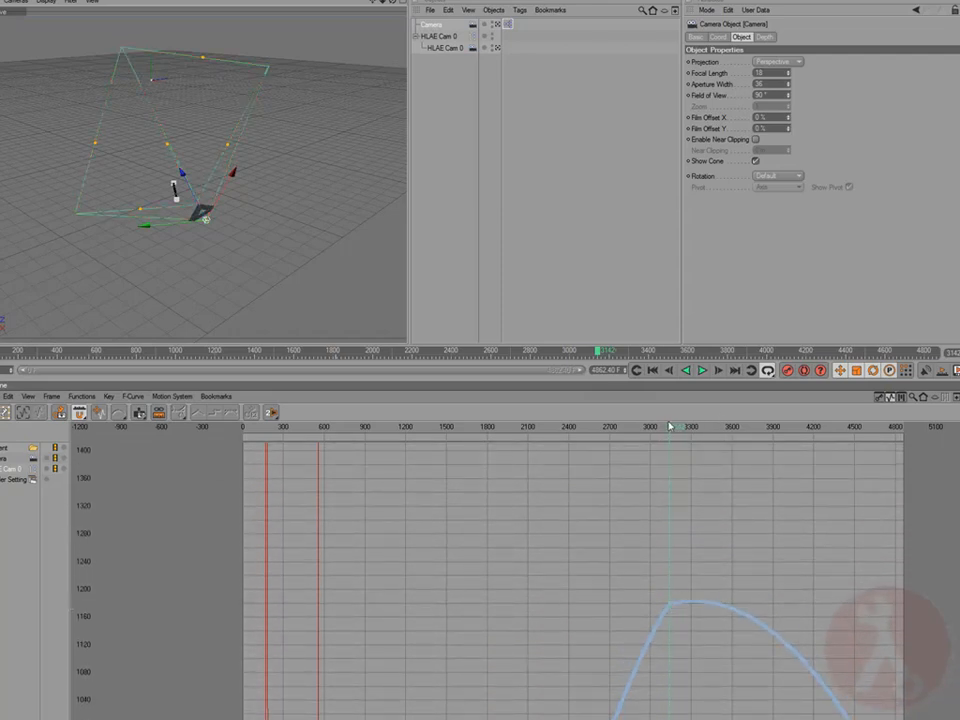
pyautogui.moveTo(667, 428); pyautogui.dragTo(673, 435)
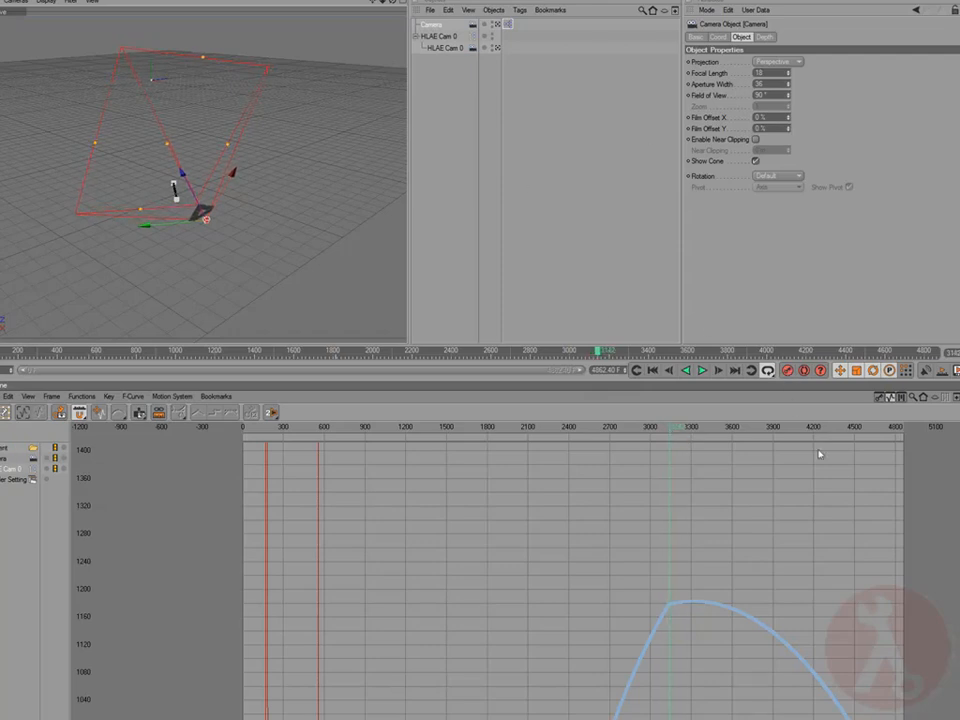
# Record a keyframe for Camera at frame 4801, where HLAE Cam 0's motion ends.
pyautogui.moveTo(823, 591)
pyautogui.keyDown('alt'); pyautogui.mouseDown(button='right')
pyautogui.moveTo(789, 673)
pyautogui.moveTo(814, 574)
pyautogui.mouseUp(button='right'); pyautogui.keyUp('alt')
pyautogui.keyDown('alt'); pyautogui.moveTo(774, 416); pyautogui.dragTo(732, 120, button='right'); pyautogui.keyUp('alt')
pyautogui.keyDown('alt'); pyautogui.moveTo(758, 466); pyautogui.dragTo(754, 375, button='right'); pyautogui.keyUp('alt')
pyautogui.moveTo(821, 425)
pyautogui.mouseDown()
pyautogui.moveTo(804, 428)
pyautogui.moveTo(838, 421)
pyautogui.mouseUp()
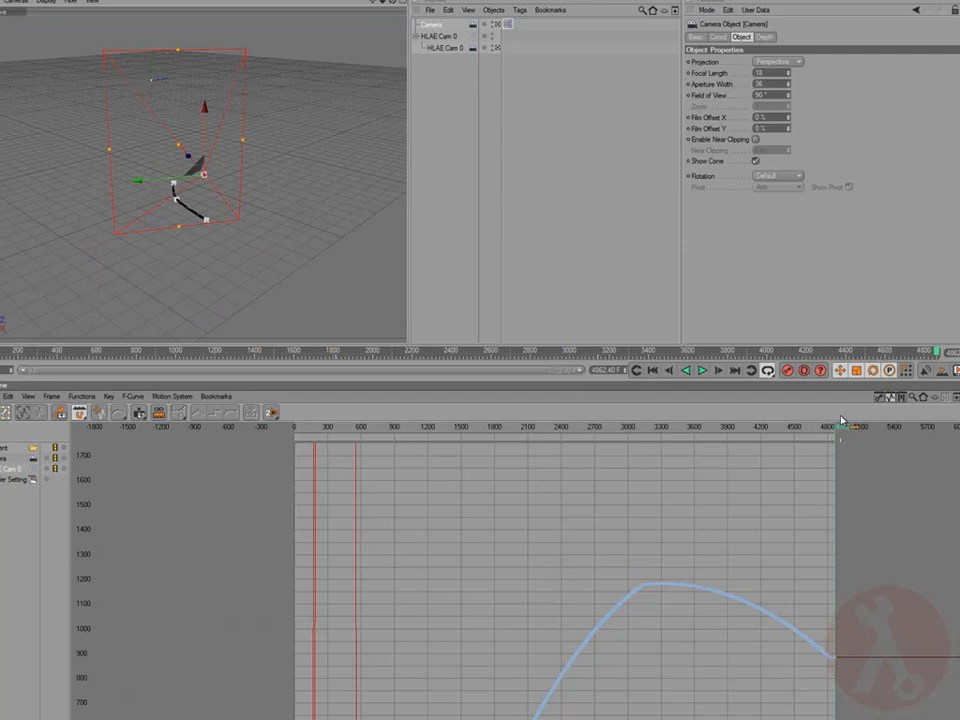
pyautogui.moveTo(835, 420); pyautogui.dragTo(828, 447)
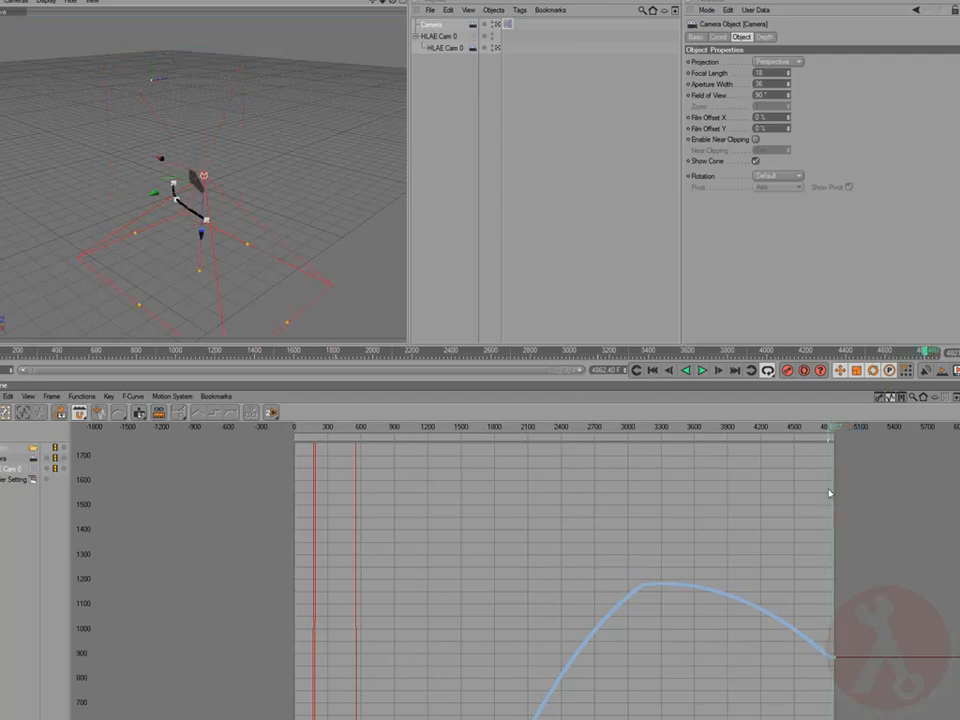
pyautogui.click(789, 372)
# Switch the interface to the Standard layout and deselect all objects.
pyautogui.click(372, 0)
pyautogui.moveTo(400, 0)
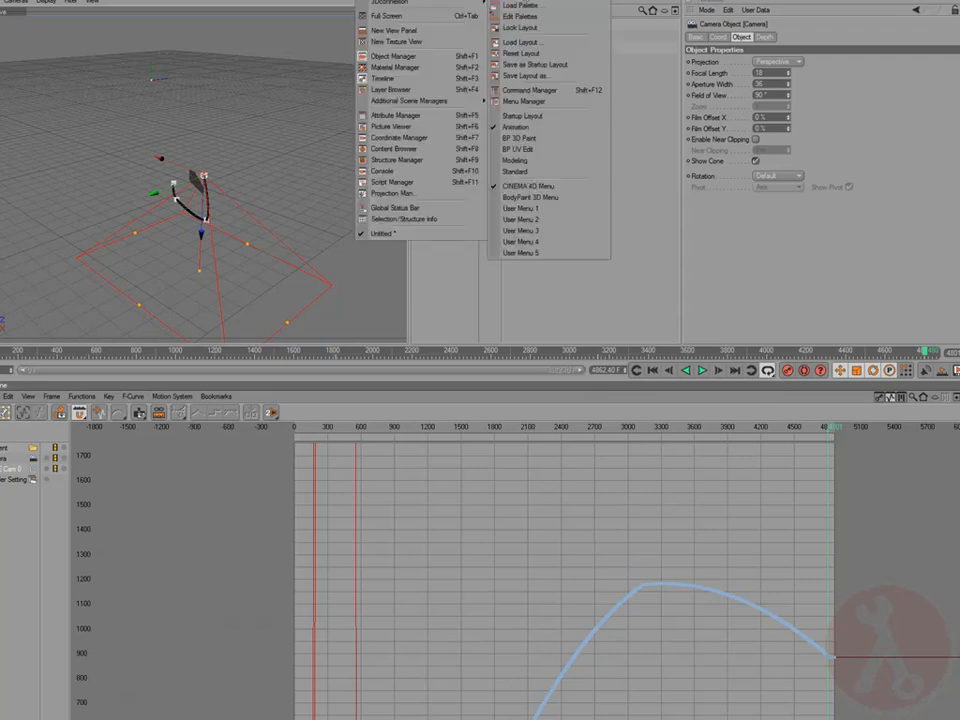
pyautogui.click(555, 173)
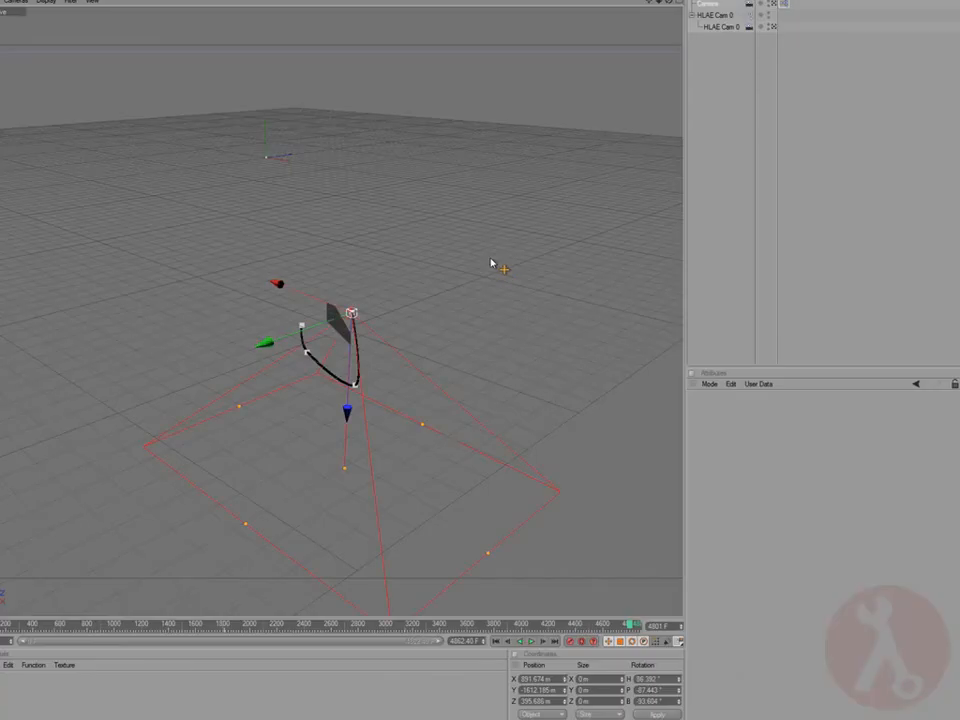
pyautogui.click(714, 134)
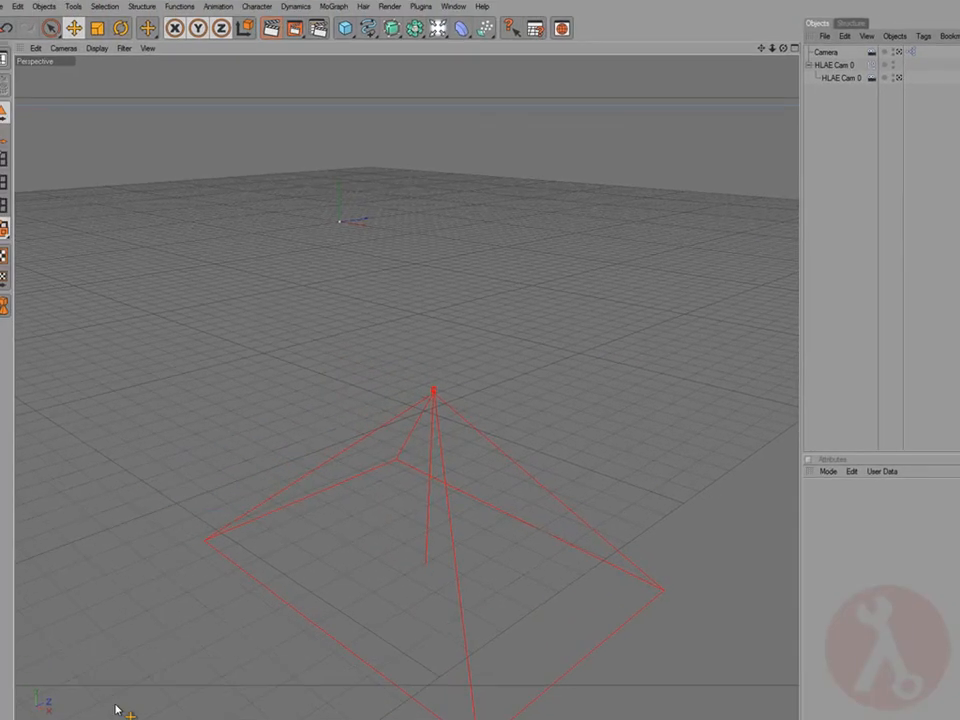
# Delete Camera's XPresso tag and play the animation to compare Camera with HLAE Cam 0.
pyautogui.click(911, 51)
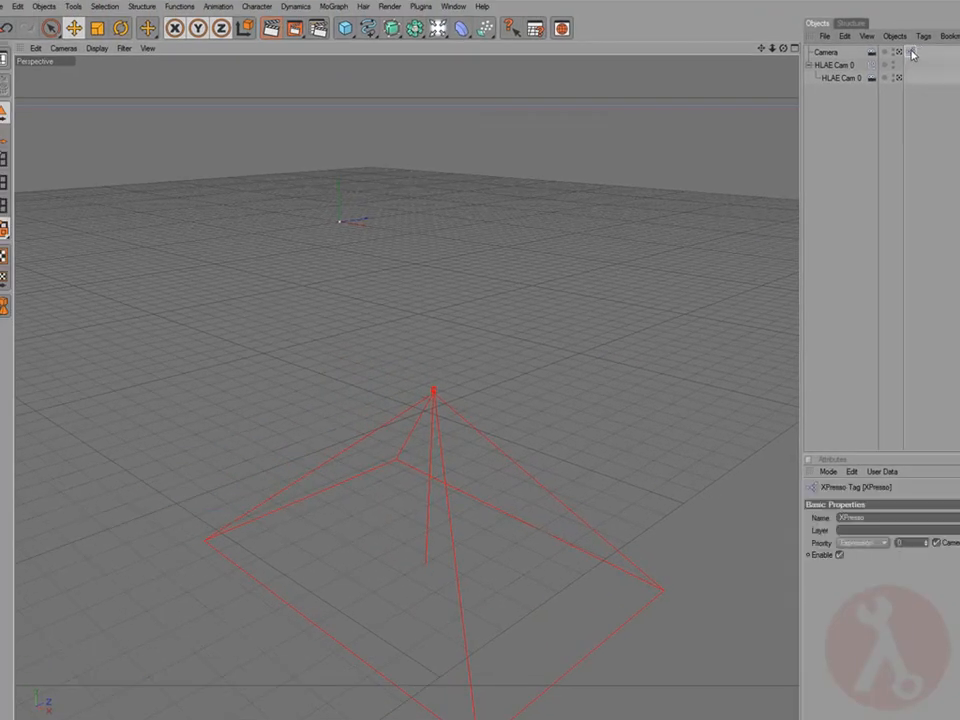
pyautogui.press('Delete')
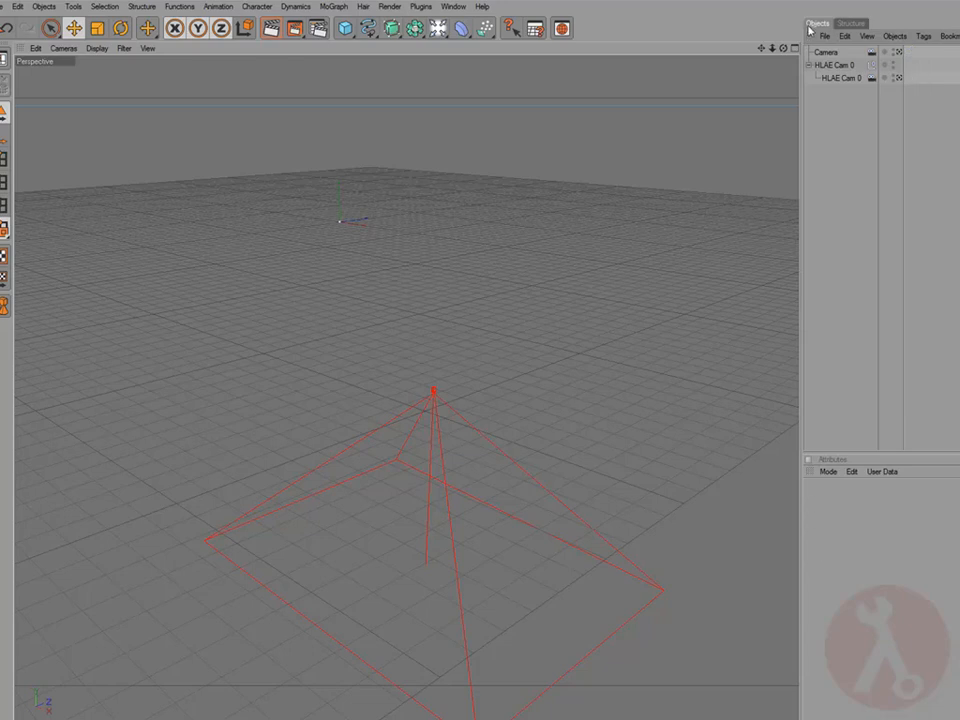
pyautogui.press('F8')
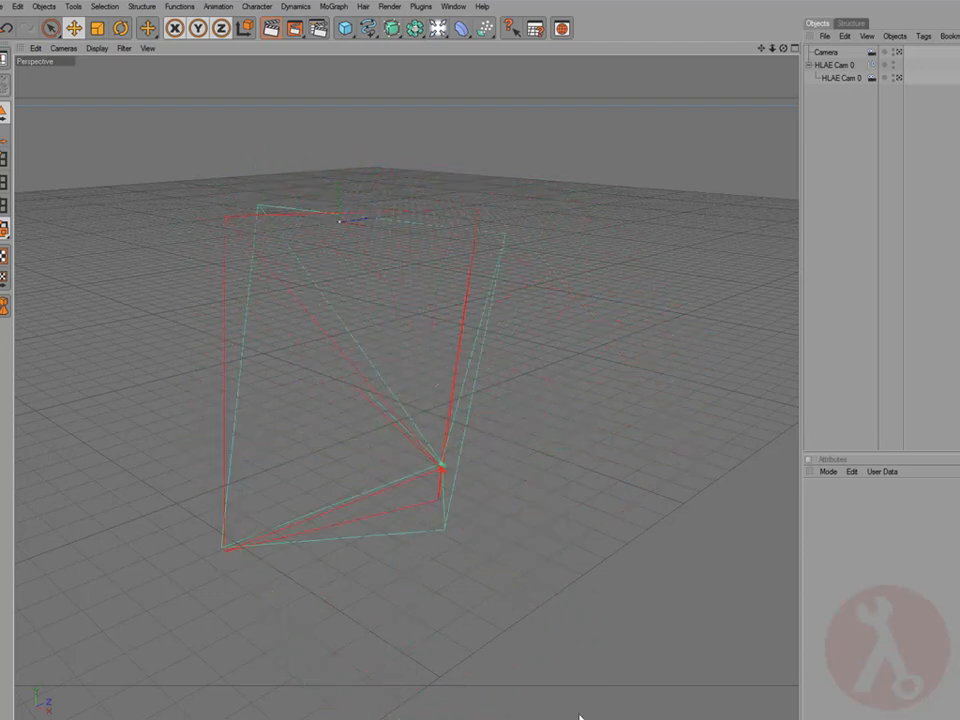
# Inspect the interpolation options of Camera's last position keyframe on its motion path.
pyautogui.click(833, 60)
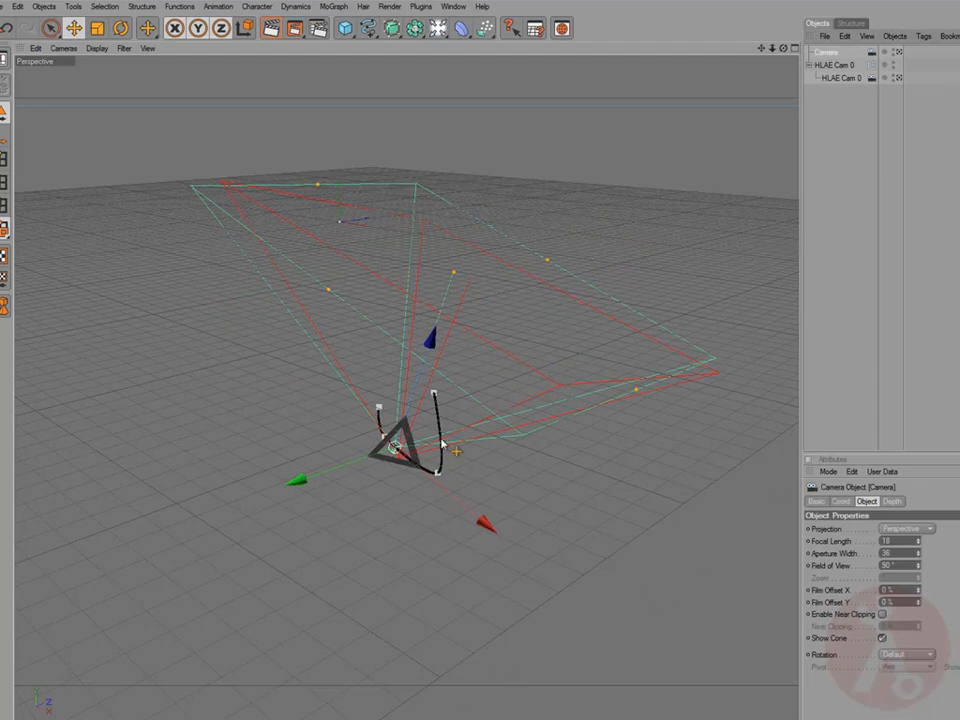
pyautogui.scroll(5, 440, 462)
pyautogui.click(469, 395)
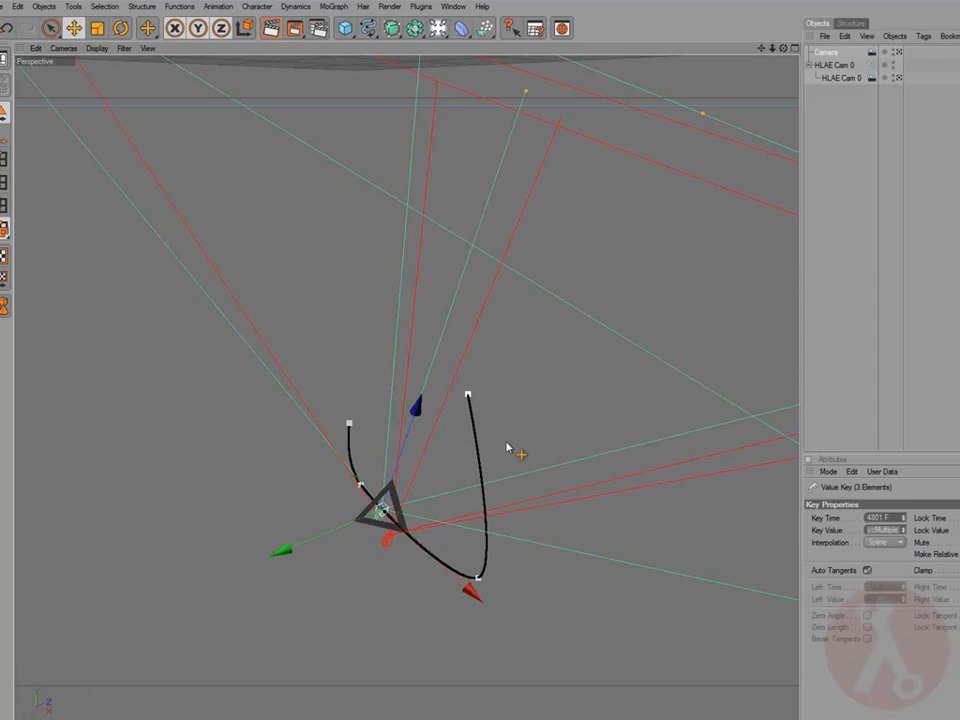
pyautogui.click(895, 545)
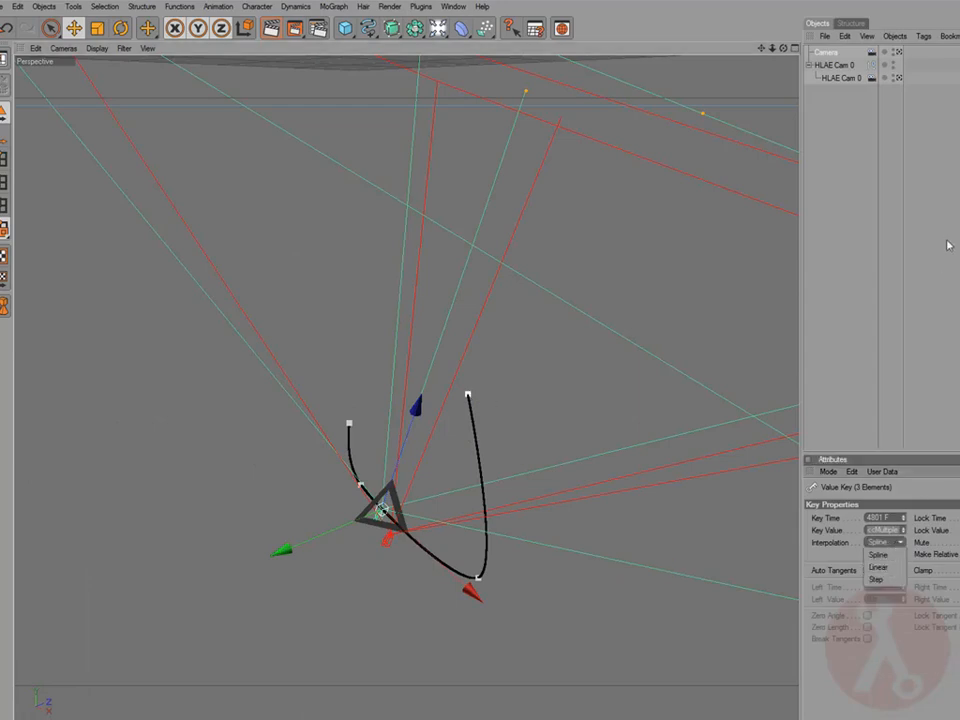
pyautogui.click(896, 271)
pyautogui.scroll(-5, 526, 338)
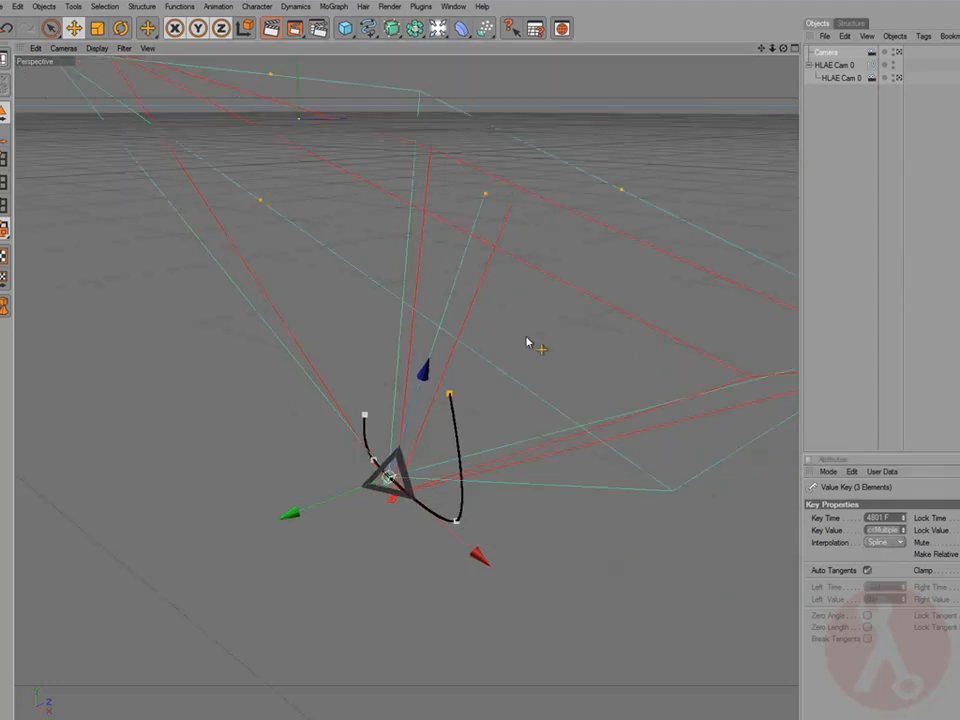
# Delete the imported HLAE Cam 0 together with its child camera and select Camera.
pyautogui.click(838, 64)
pyautogui.press('Delete')
pyautogui.click(824, 53)
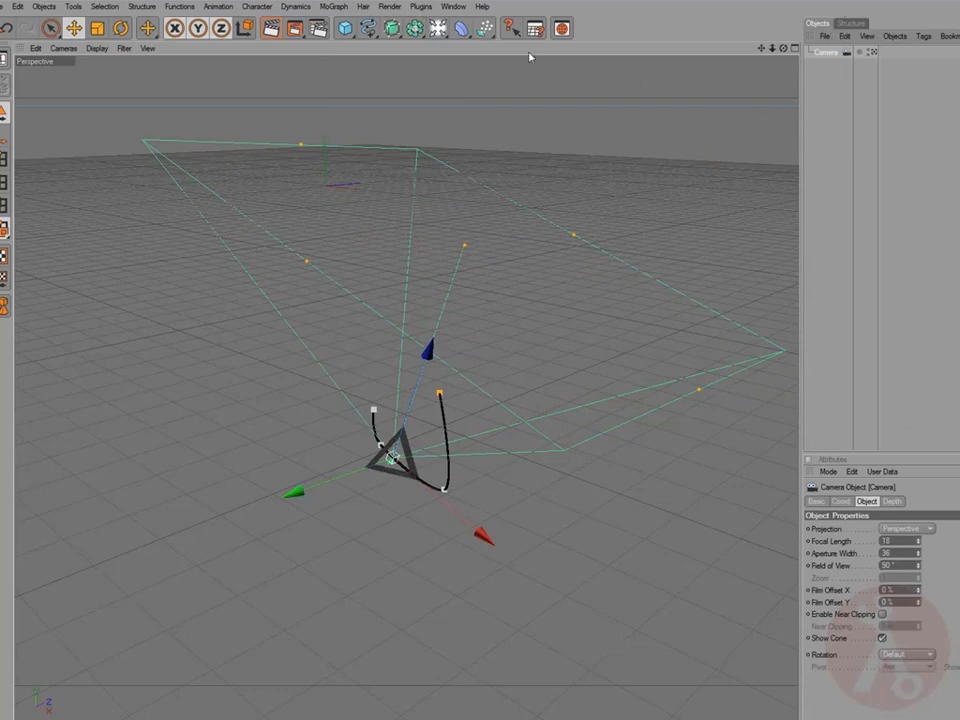
pyautogui.click(420, 6)
pyautogui.moveTo(508, 52)
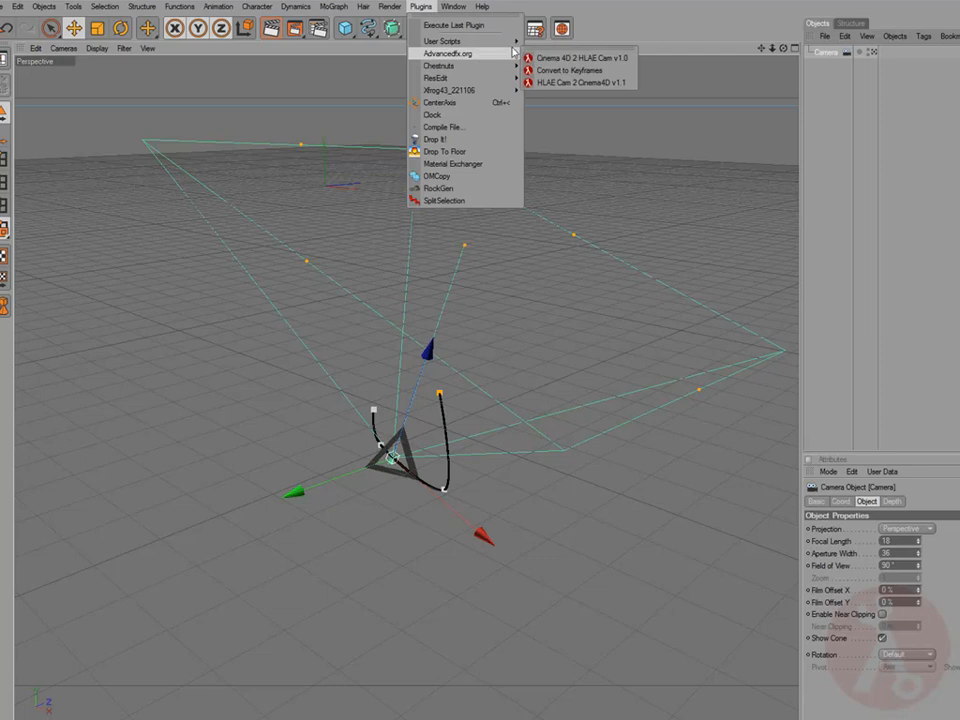
pyautogui.click(614, 61)
pyautogui.moveTo(591, 8); pyautogui.dragTo(595, 216)
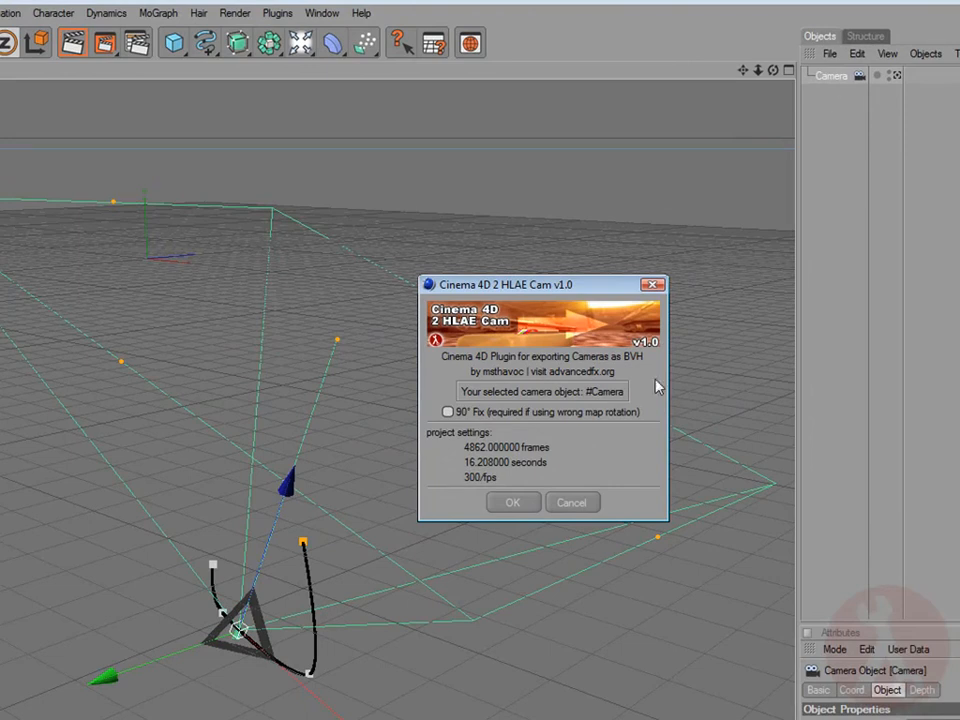
pyautogui.click(572, 502)
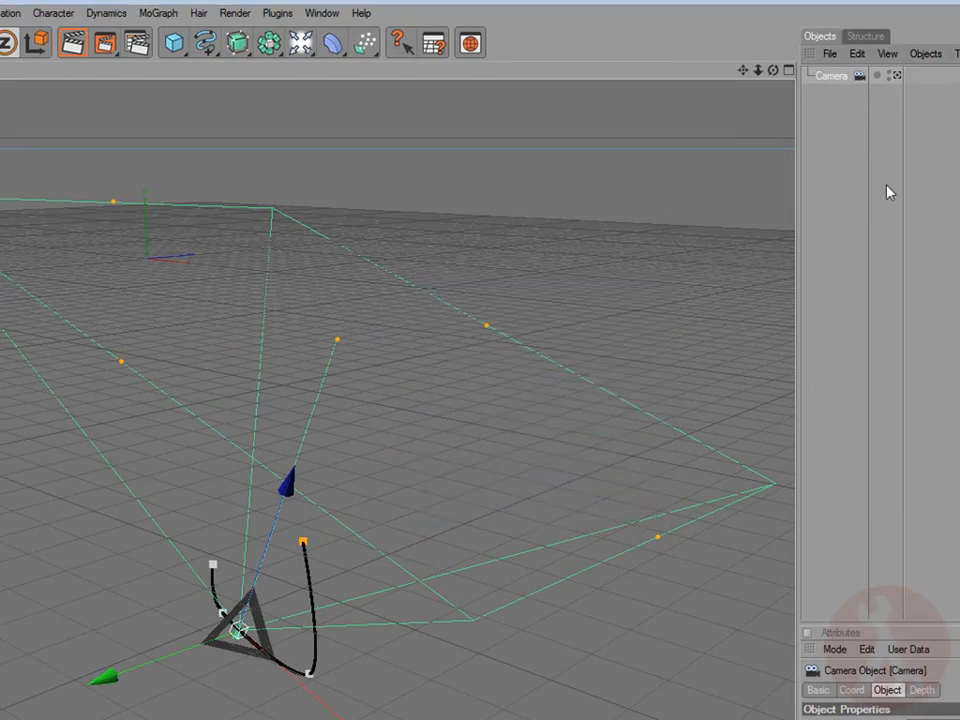
# Try to run the Cinema 4D 2 HLAE Cam v1.0 exporter with no camera selected.
pyautogui.click(874, 203)
pyautogui.click(276, 12)
pyautogui.moveTo(347, 80)
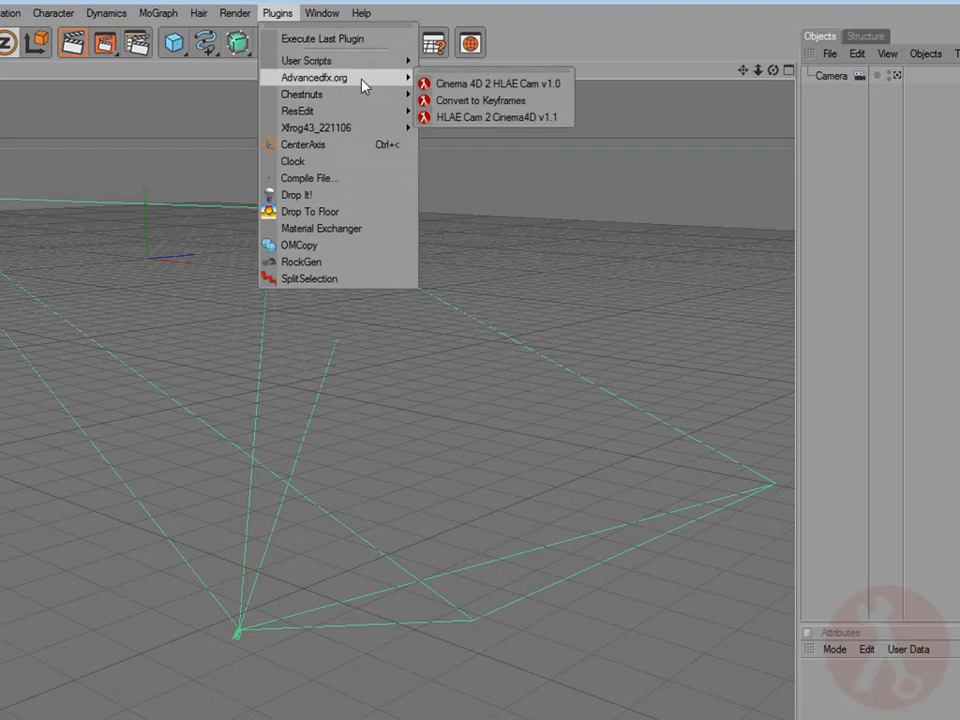
pyautogui.click(492, 84)
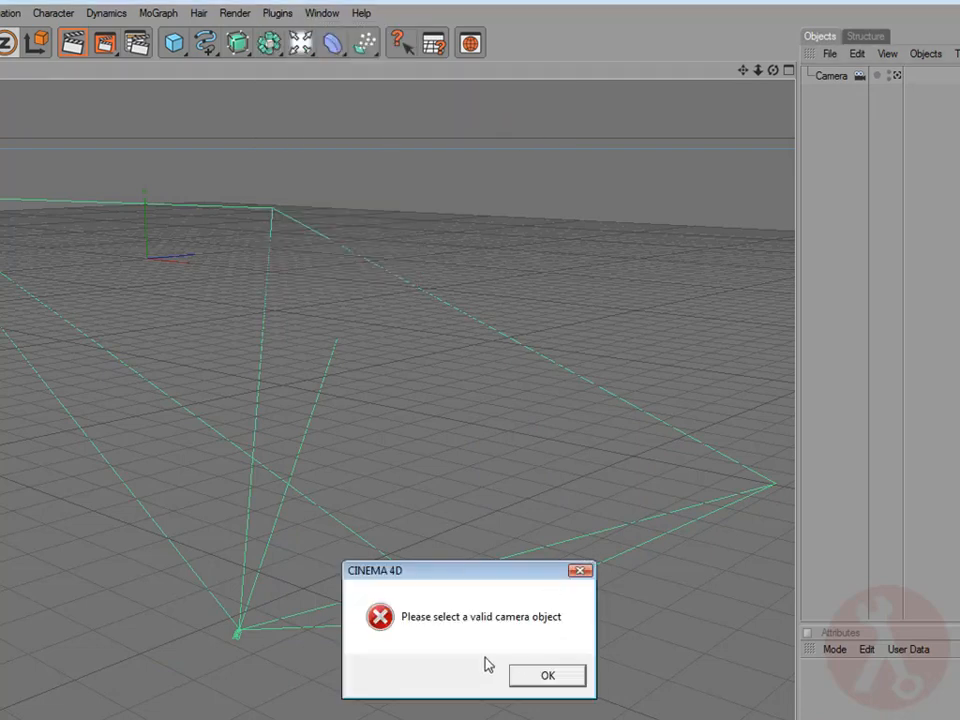
pyautogui.click(545, 677)
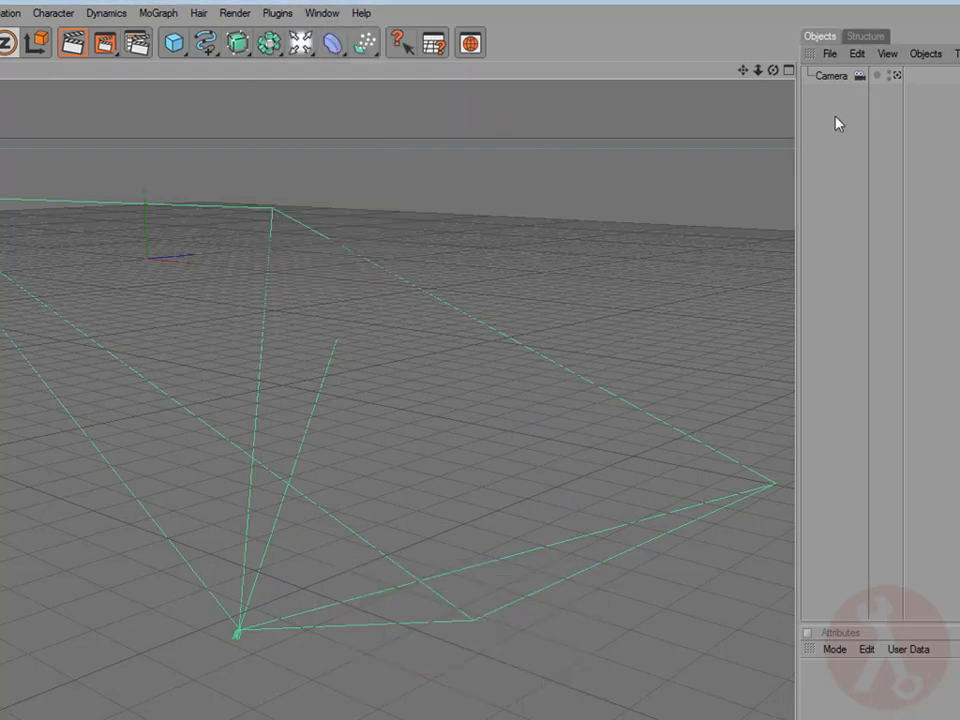
# Start exporting Camera with the Cinema 4D 2 HLAE Cam v1.0 plugin, leaving the 90° Fix off.
pyautogui.click(829, 77)
pyautogui.click(277, 13)
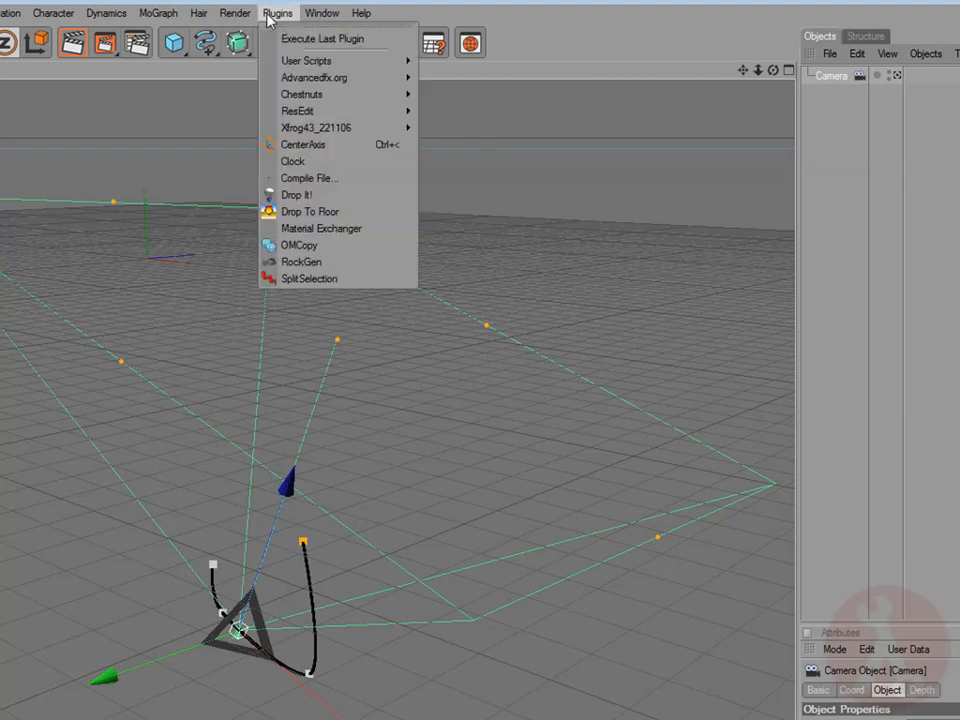
pyautogui.moveTo(345, 78)
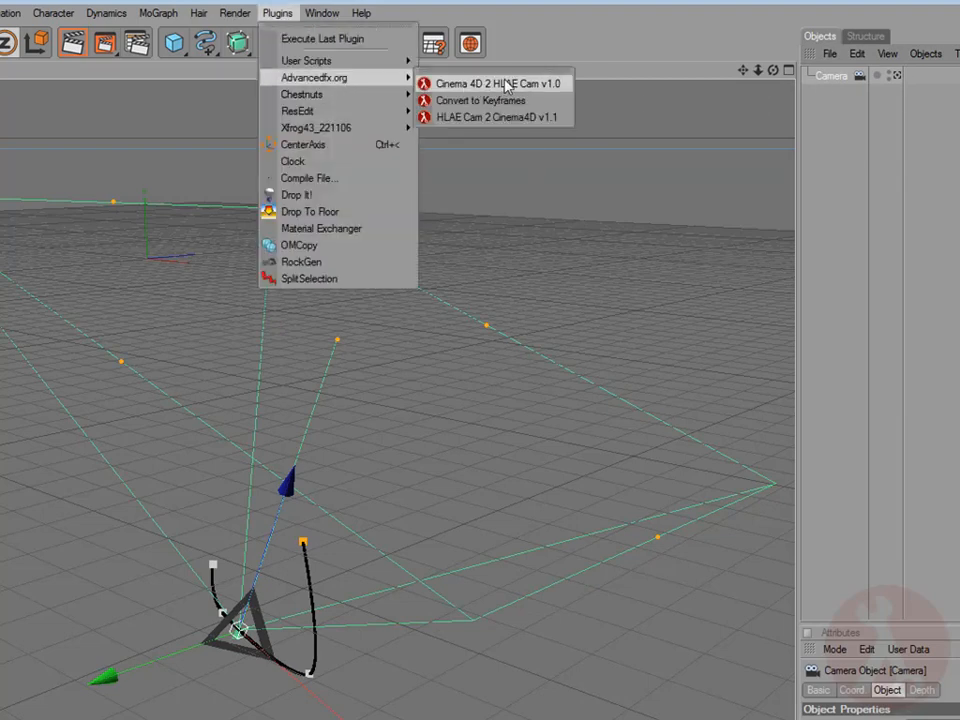
pyautogui.click(505, 85)
pyautogui.moveTo(393, 3); pyautogui.dragTo(485, 196)
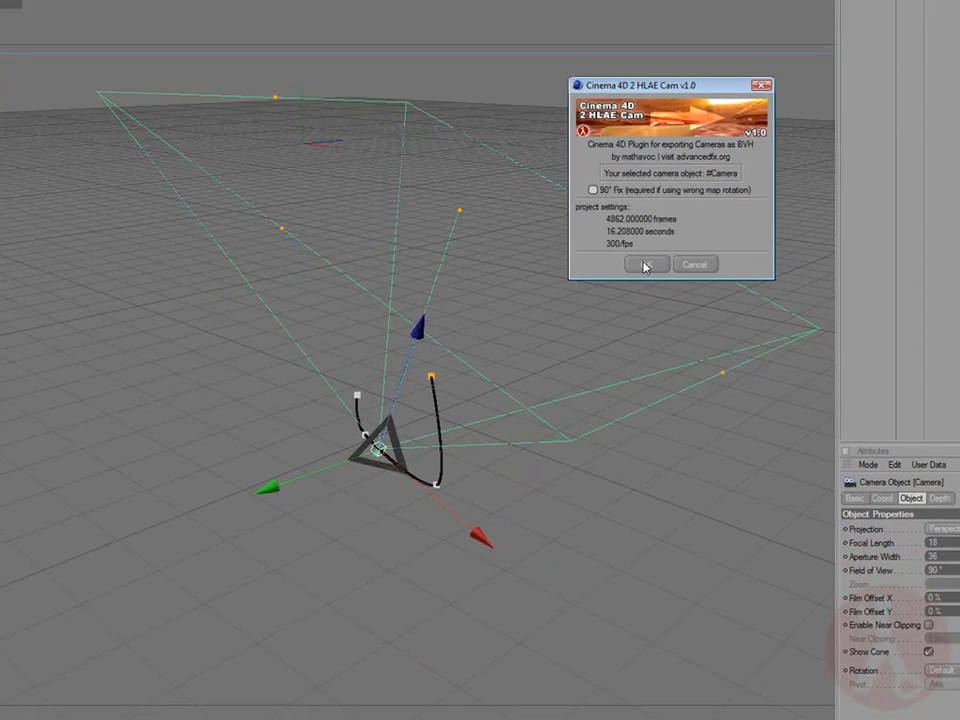
pyautogui.click(586, 368)
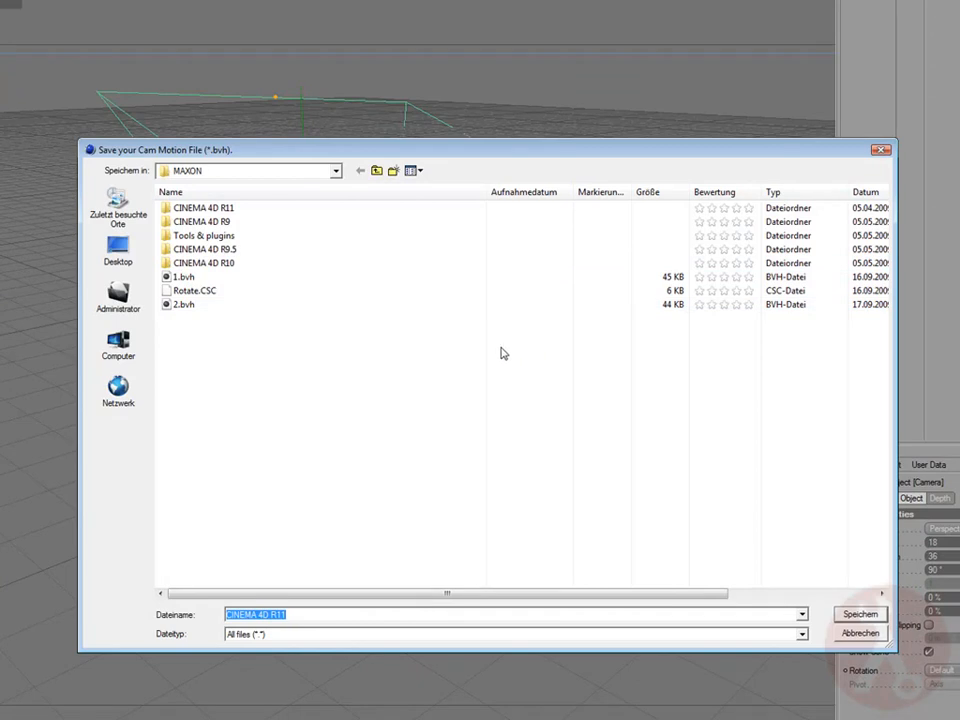
# Save the camera motion as motion.bvh in the tut folder on drive E:, replacing the existing file.
pyautogui.click(118, 345)
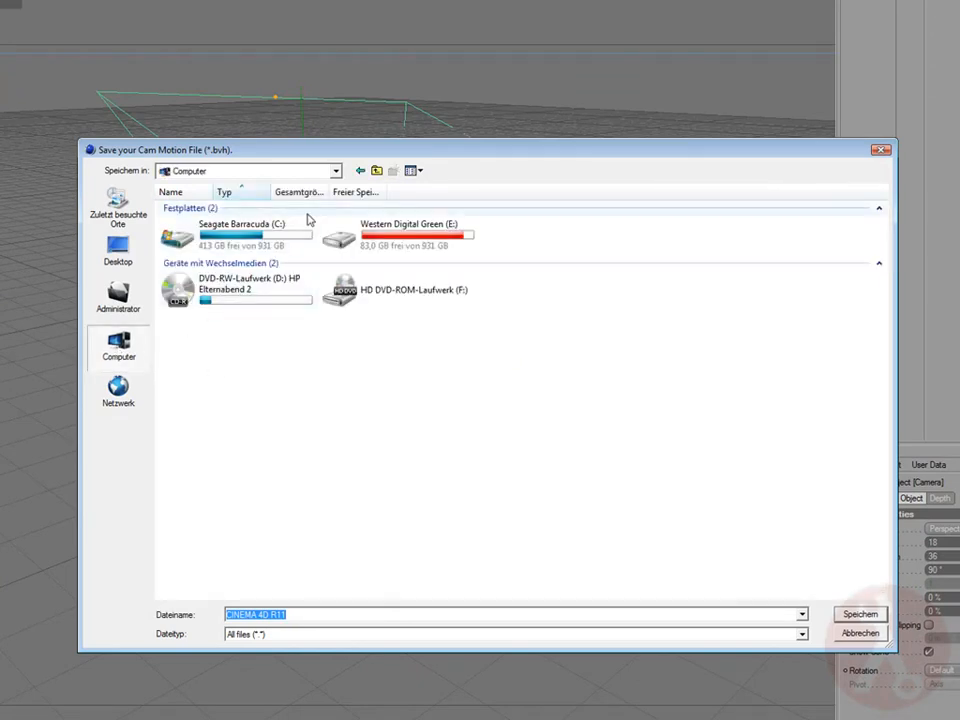
pyautogui.doubleClick(405, 225)
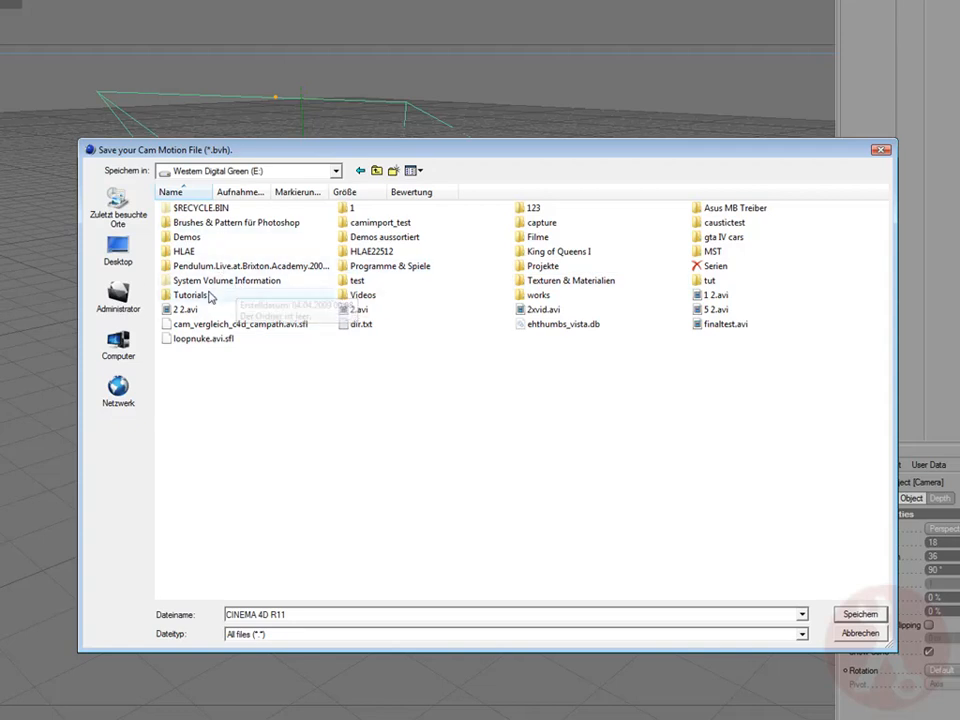
pyautogui.doubleClick(712, 280)
pyautogui.click(366, 209)
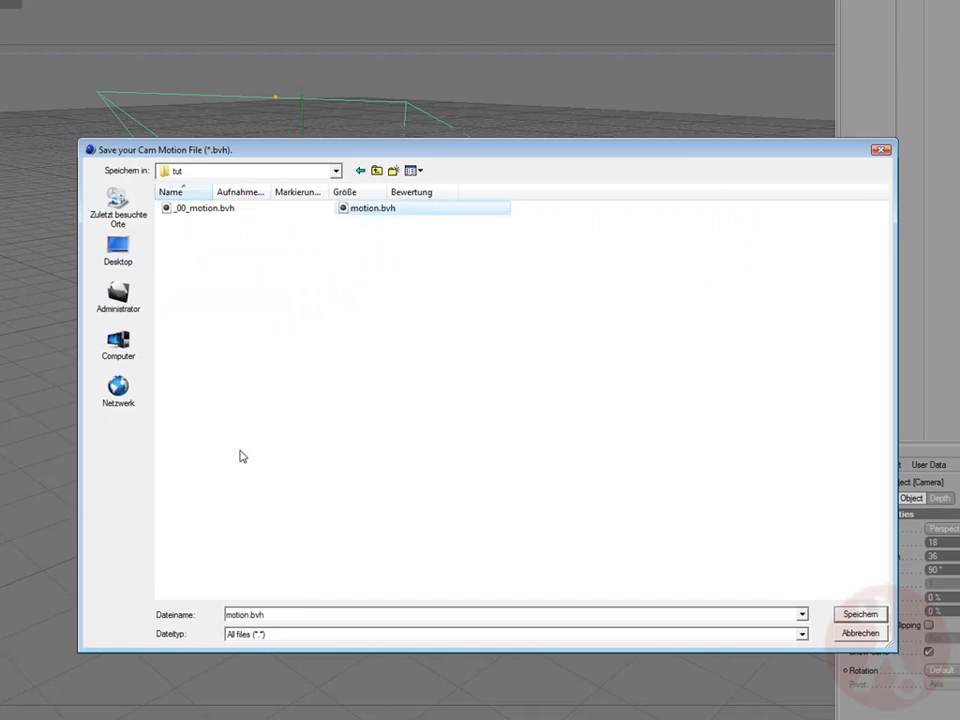
pyautogui.click(860, 614)
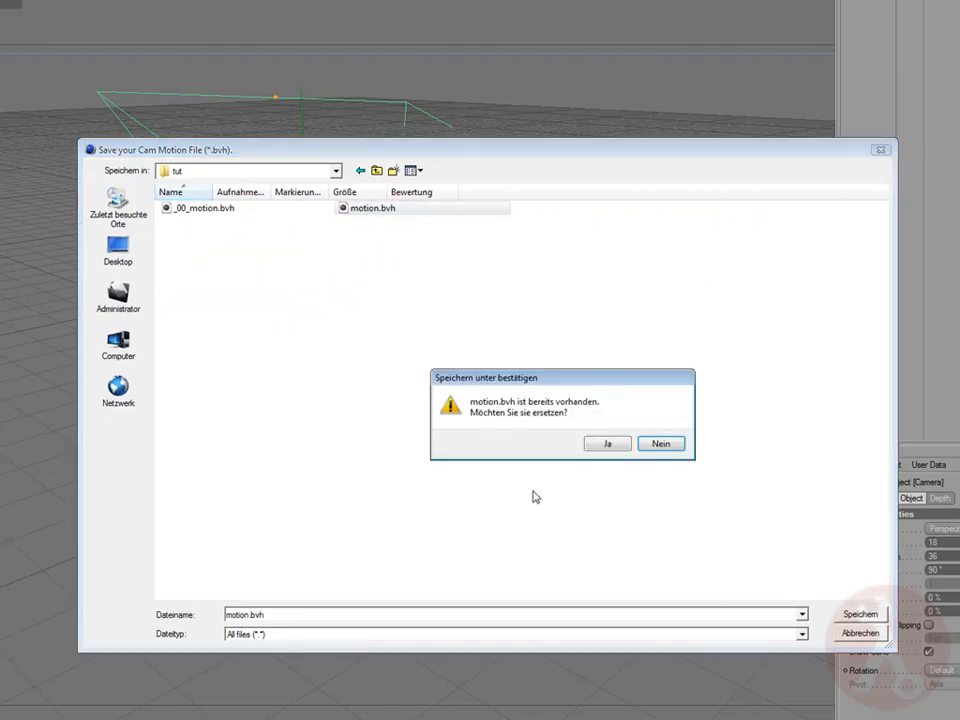
pyautogui.click(607, 444)
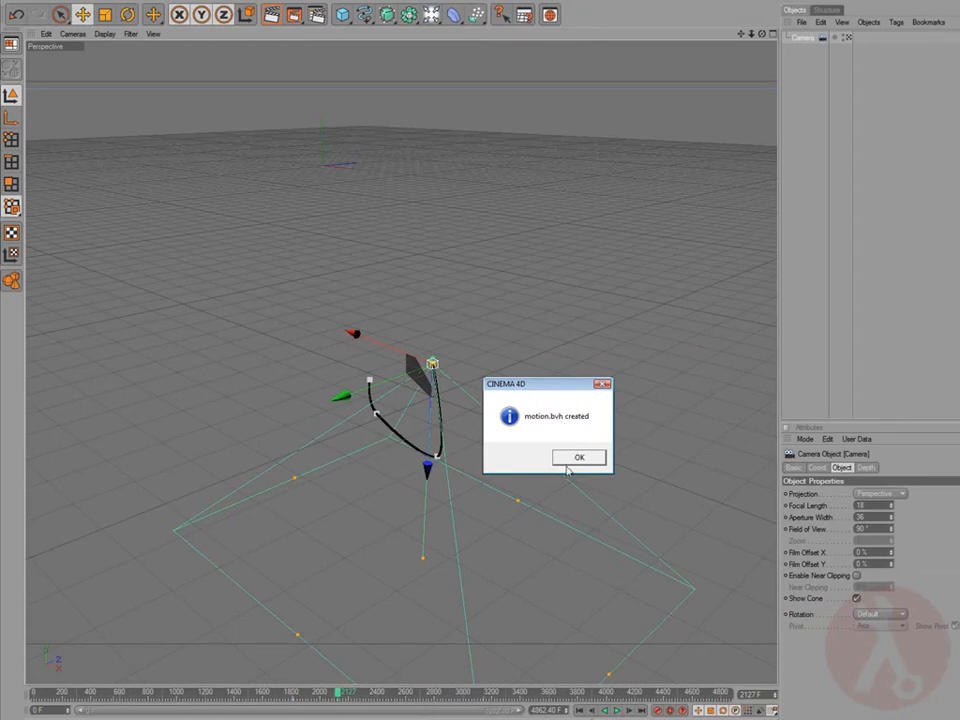
pyautogui.click(574, 459)
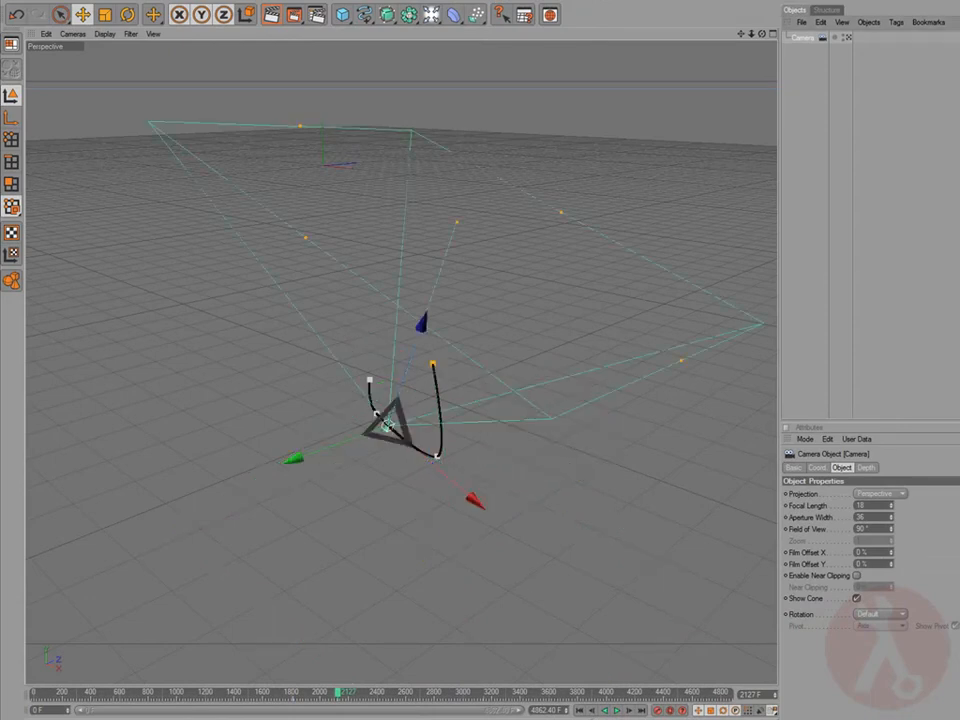
# Minimize the Cinema 4D and E:\tut folder windows and switch to Half-Life Advanced Effects.
pyautogui.hotkey('alt', 'Tab')
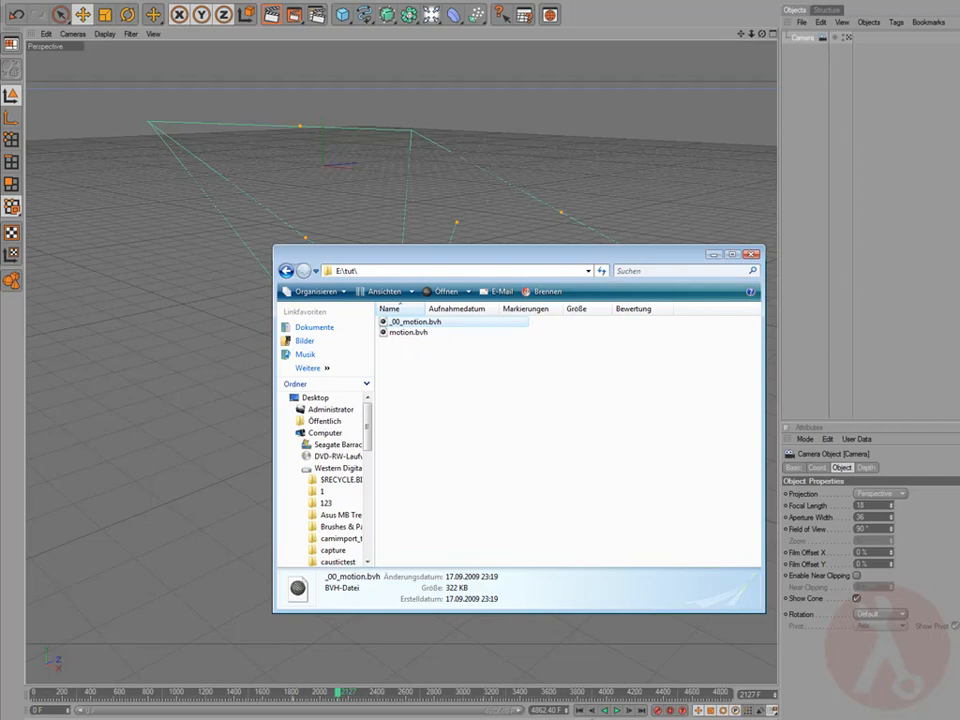
pyautogui.click(930, 2)
pyautogui.click(710, 258)
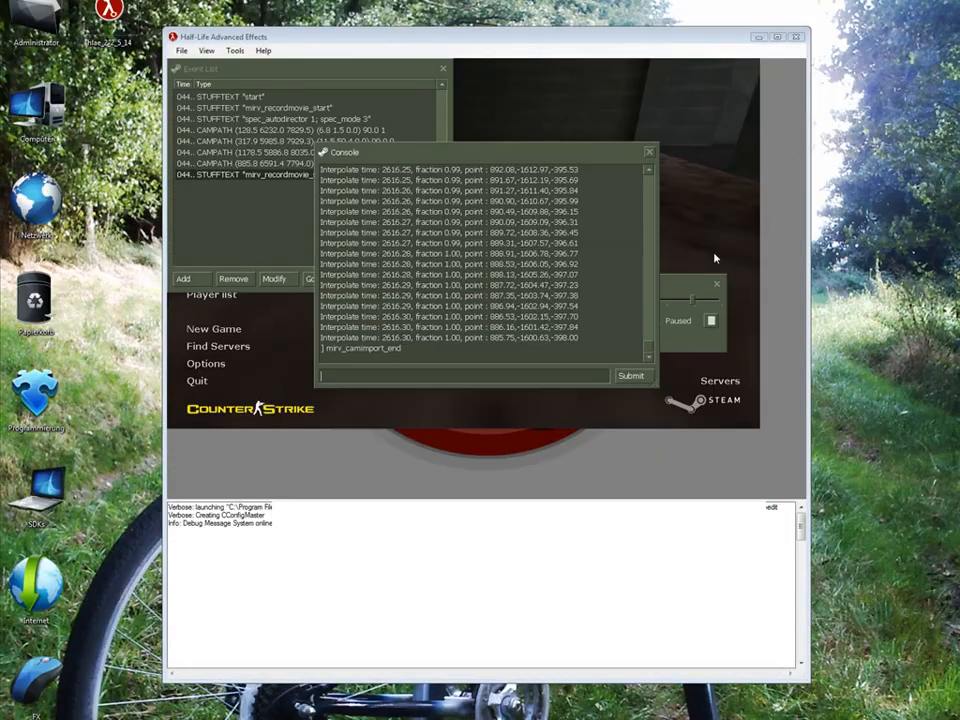
# Set the flags of the first CAMPATH event to 0 and save the event.
pyautogui.moveTo(397, 40); pyautogui.dragTo(454, 93)
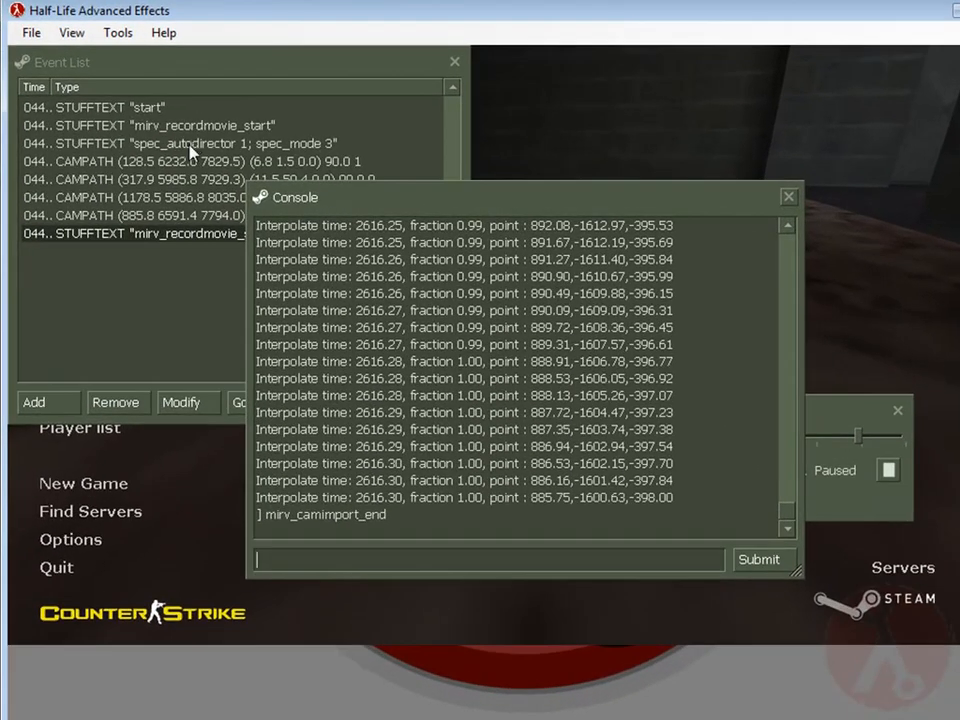
pyautogui.click(306, 180)
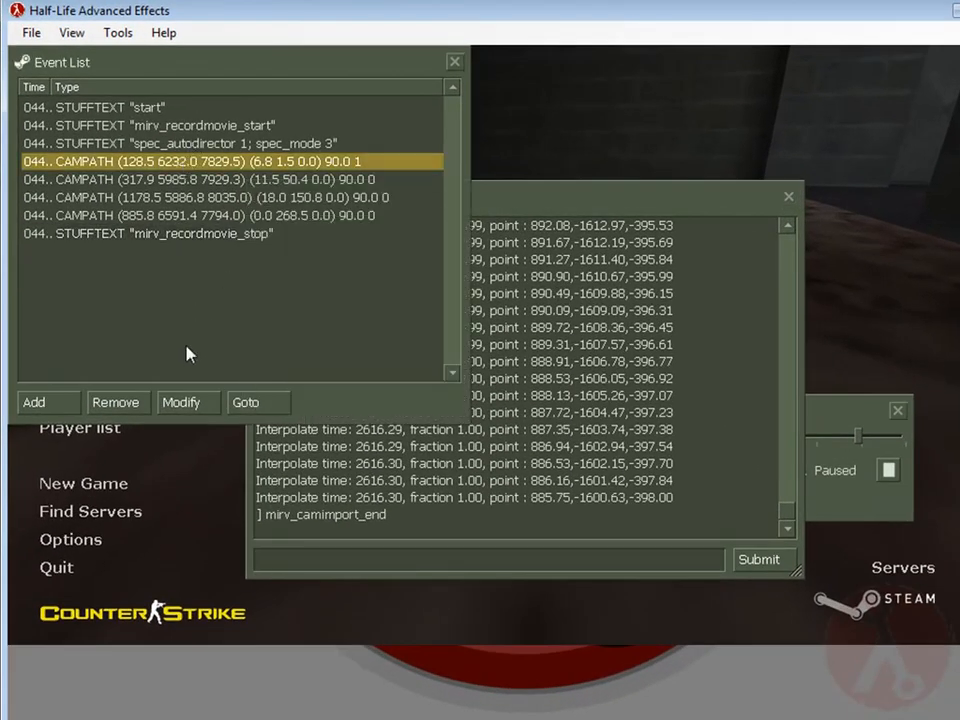
pyautogui.click(206, 401)
pyautogui.doubleClick(146, 247)
pyautogui.write('0')
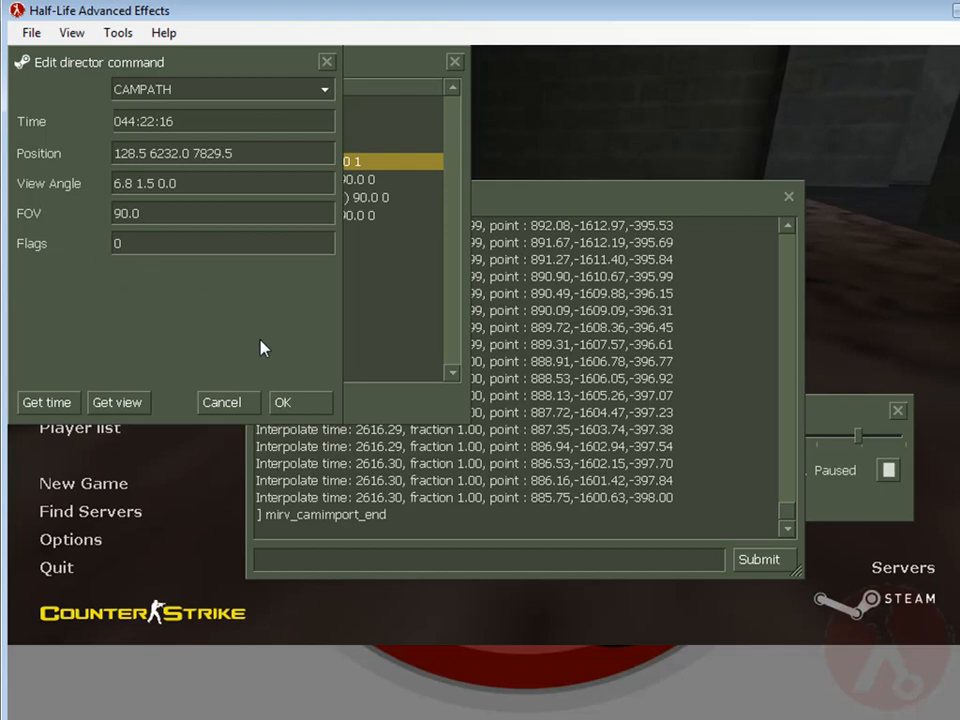
pyautogui.click(284, 403)
# Select the mirv_recordmovie_start event and enter mirv_camimport_load with a pair of empty quotation marks in the console, without submitting it.
pyautogui.click(141, 127)
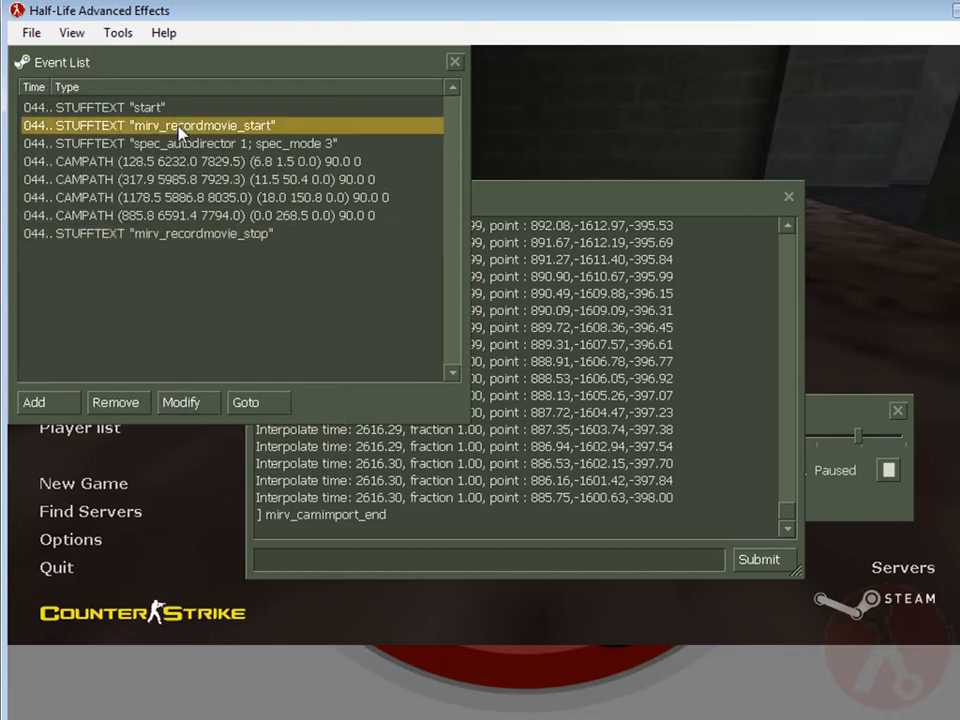
pyautogui.click(364, 562)
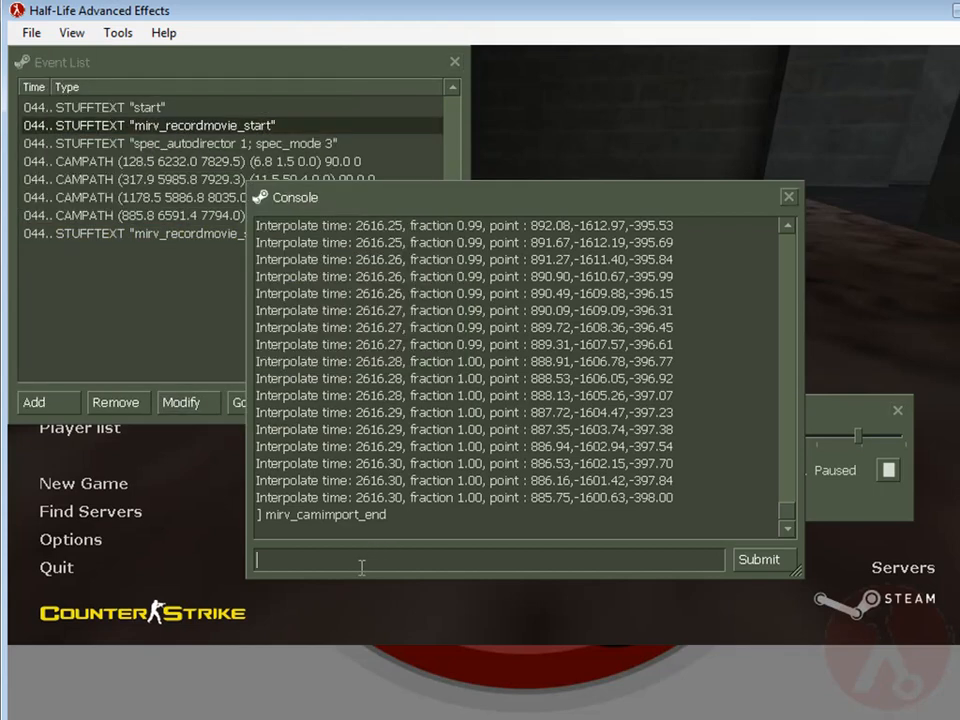
pyautogui.write('mirv_ca')
pyautogui.press('Tab')
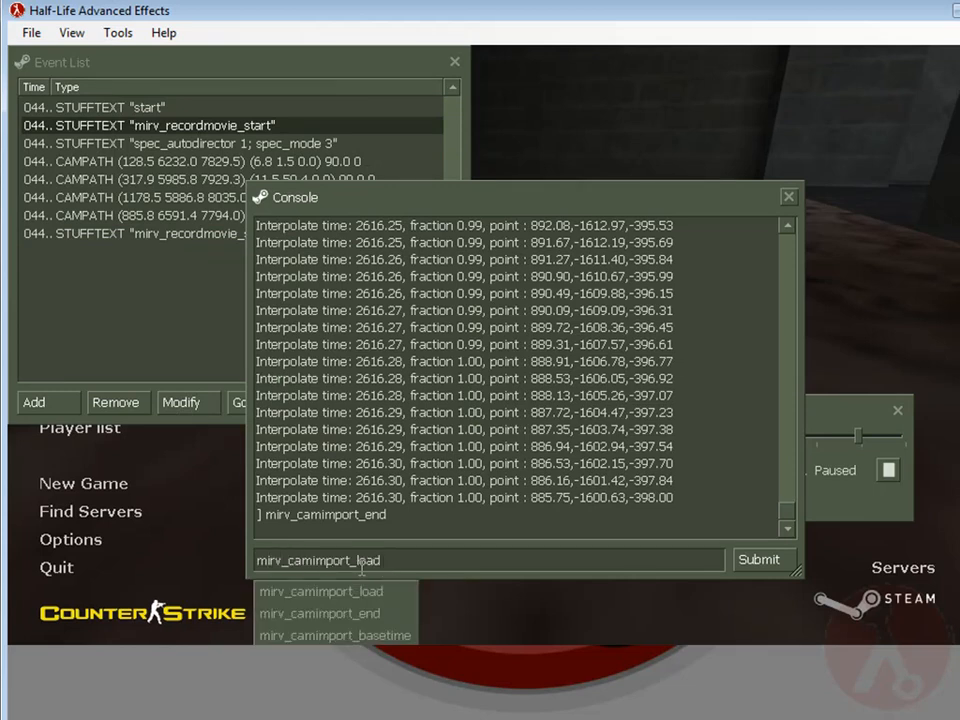
pyautogui.write('""')
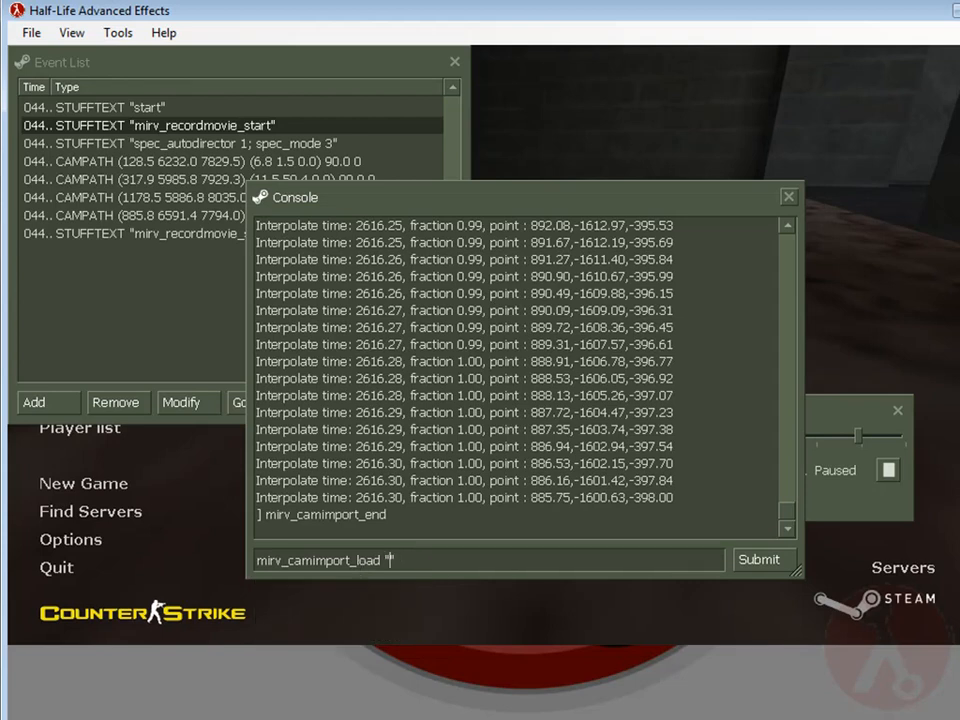
# Switch to the E:\tut folder window and assemble and copy the full path E:\tut\motion.bvh.
pyautogui.hotkey('alt', 'Tab')
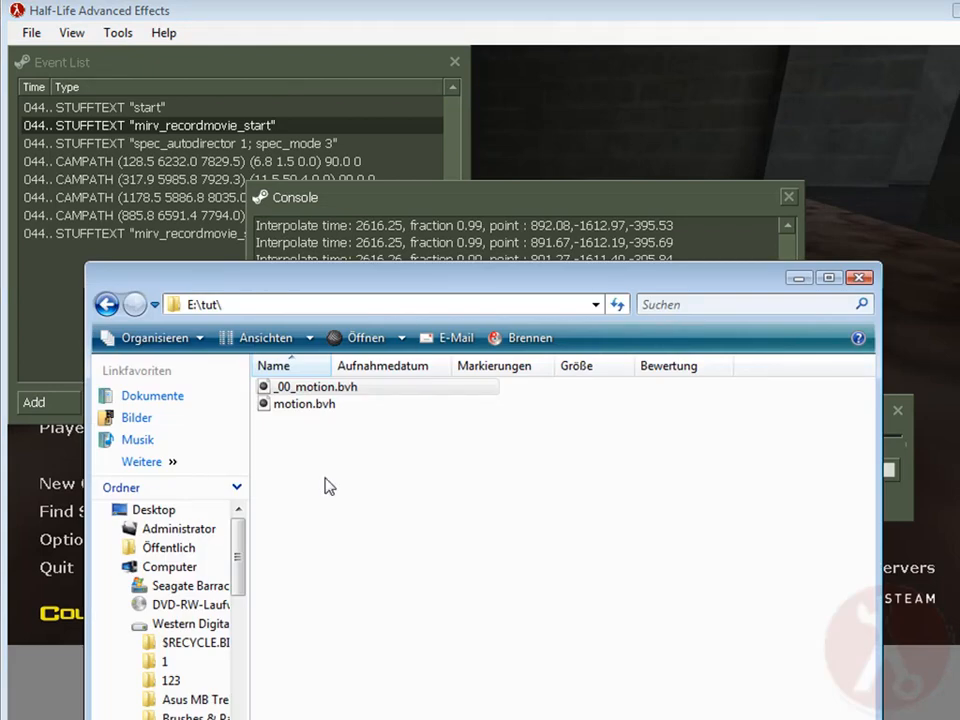
pyautogui.click(301, 406)
pyautogui.click(301, 406)
pyautogui.hotkey('ctrl', 'a')
pyautogui.hotkey('ctrl', 'c')
pyautogui.click(253, 305)
pyautogui.click(274, 305)
pyautogui.hotkey('ctrl', 'v')
pyautogui.hotkey('ctrl', 'a')
pyautogui.rightClick(233, 306)
pyautogui.click(285, 369)
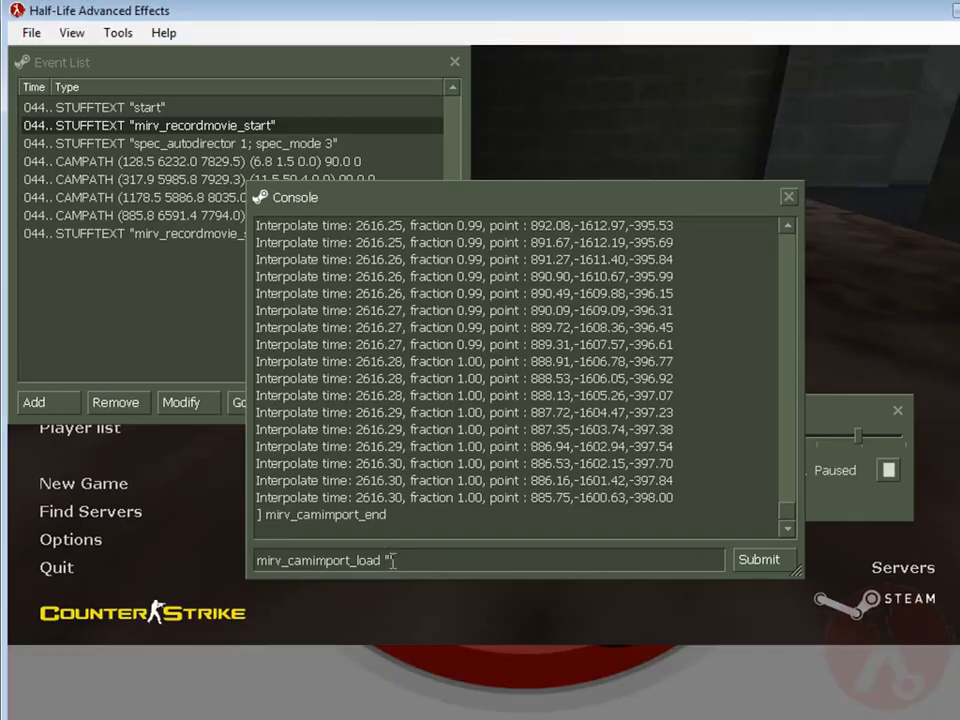
# Insert the copied path between the quotation marks and cut the full command mirv_camimport_load "E:\tut\motion.bvh" from the console.
pyautogui.rightClick(389, 561)
pyautogui.click(407, 614)
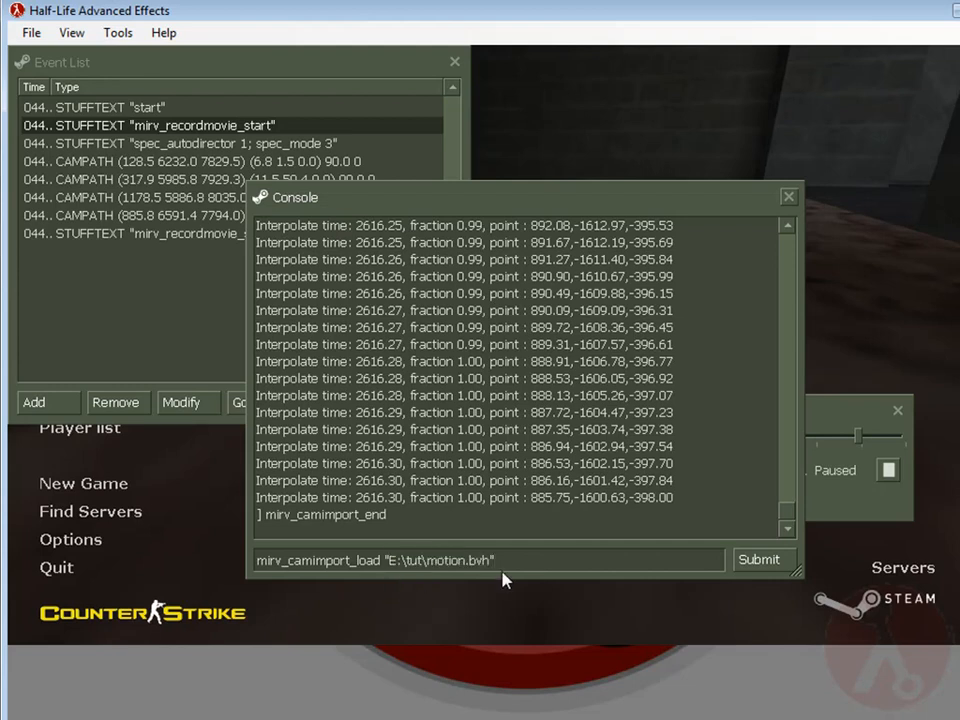
pyautogui.hotkey('ctrl', 'a')
pyautogui.rightClick(333, 562)
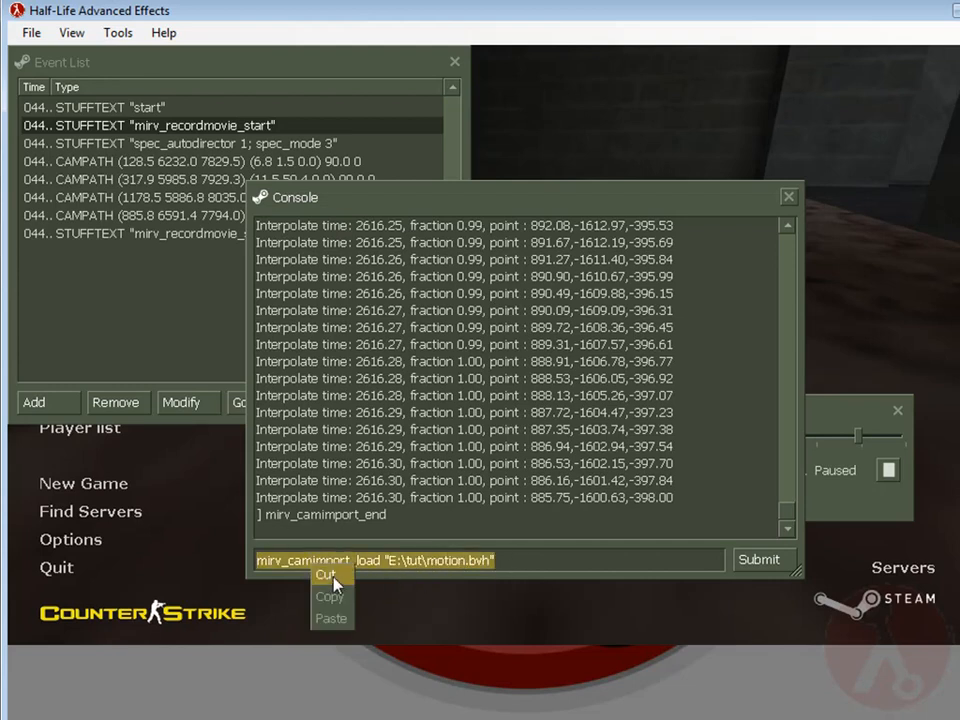
pyautogui.click(326, 576)
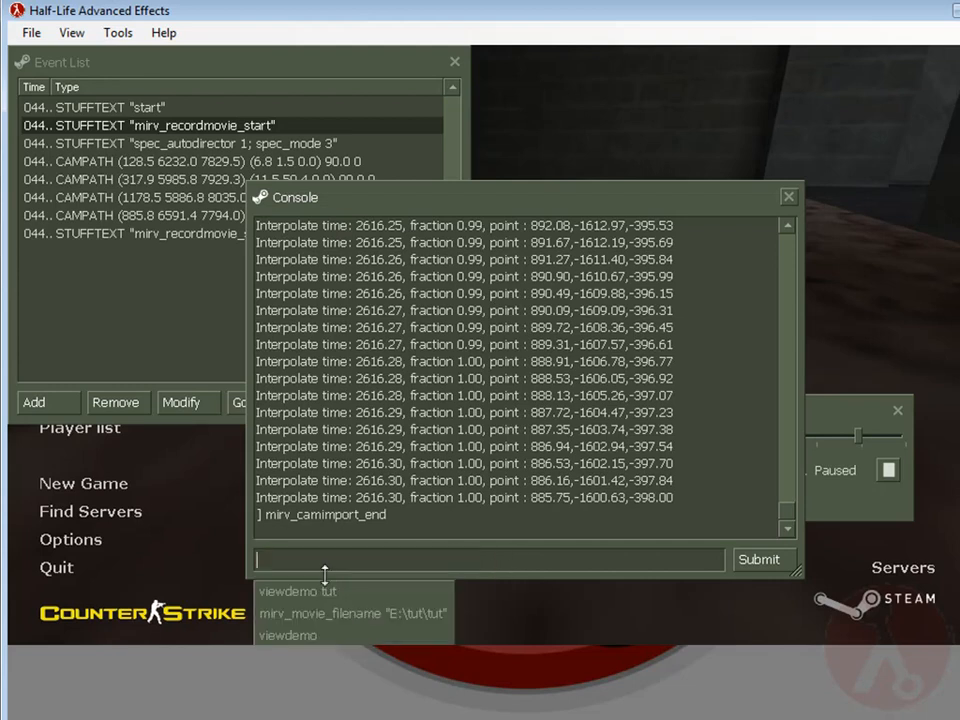
# Replace the mirv_recordmovie_start command of the second event with mirv_camimport_load "E:\tut\motion.bvh" and save the event.
pyautogui.click(181, 403)
pyautogui.doubleClick(262, 149)
pyautogui.rightClick(154, 158)
pyautogui.click(172, 210)
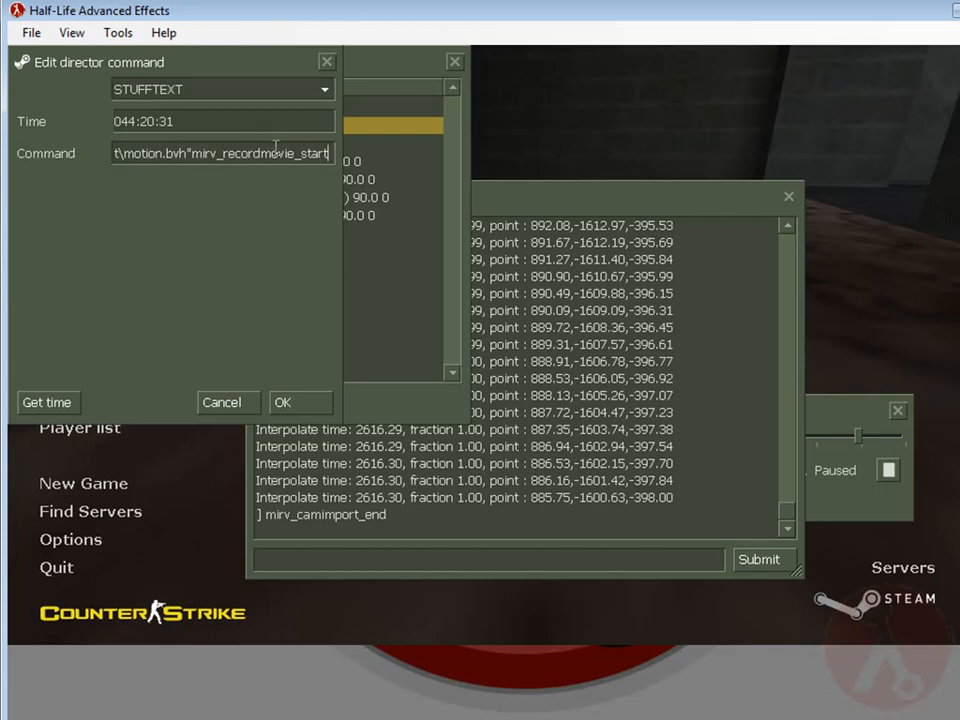
pyautogui.moveTo(197, 153); pyautogui.dragTo(420, 156)
pyautogui.press('BackSpace')
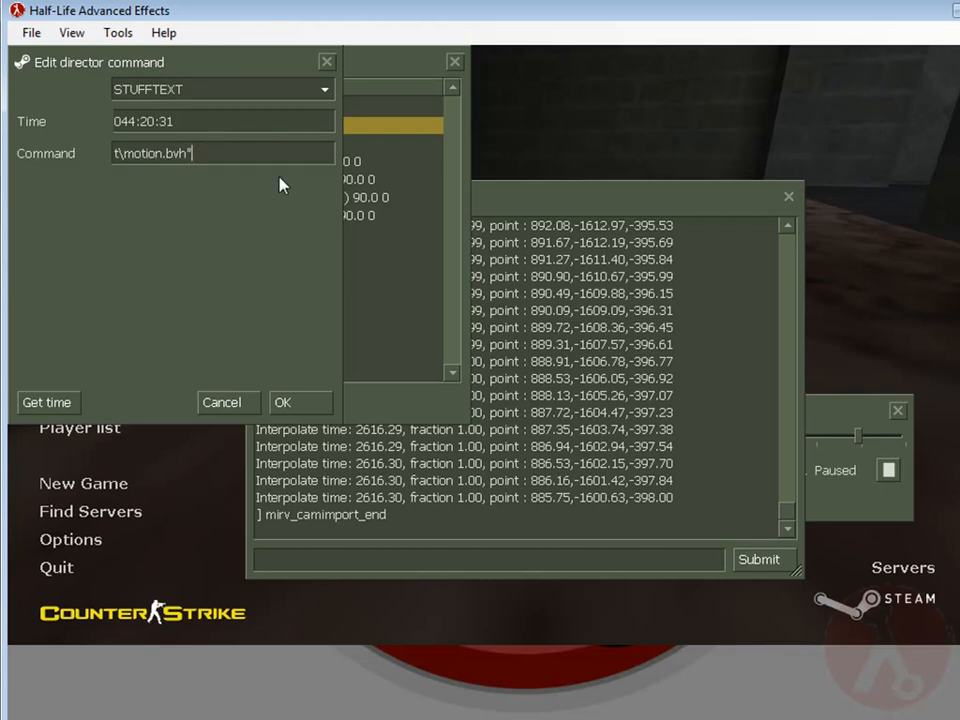
pyautogui.hotkey('ctrl', 'a')
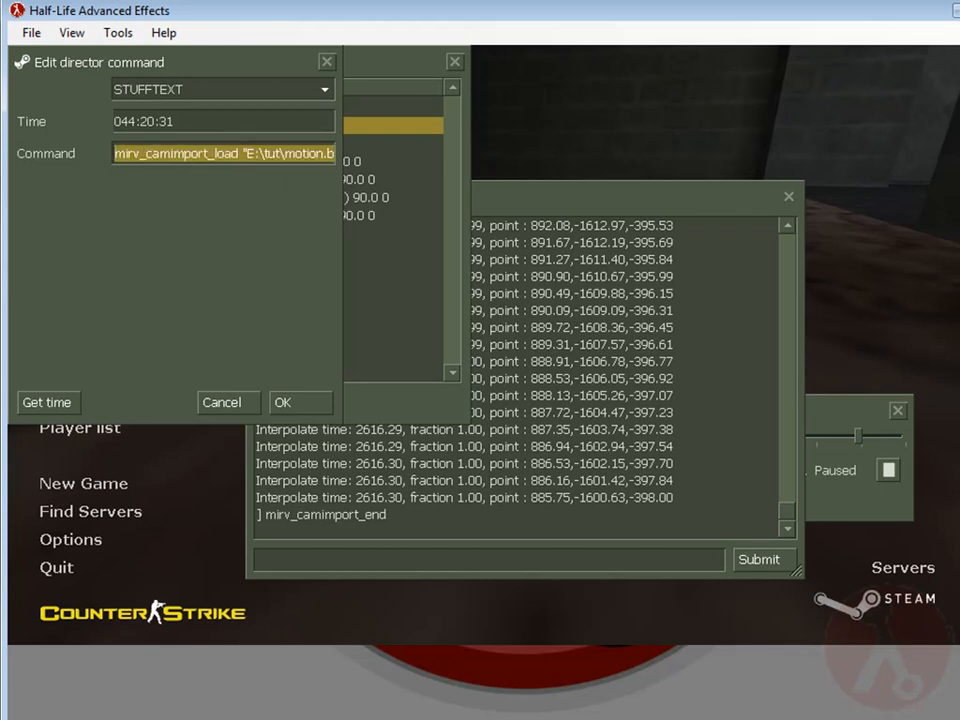
pyautogui.click(306, 407)
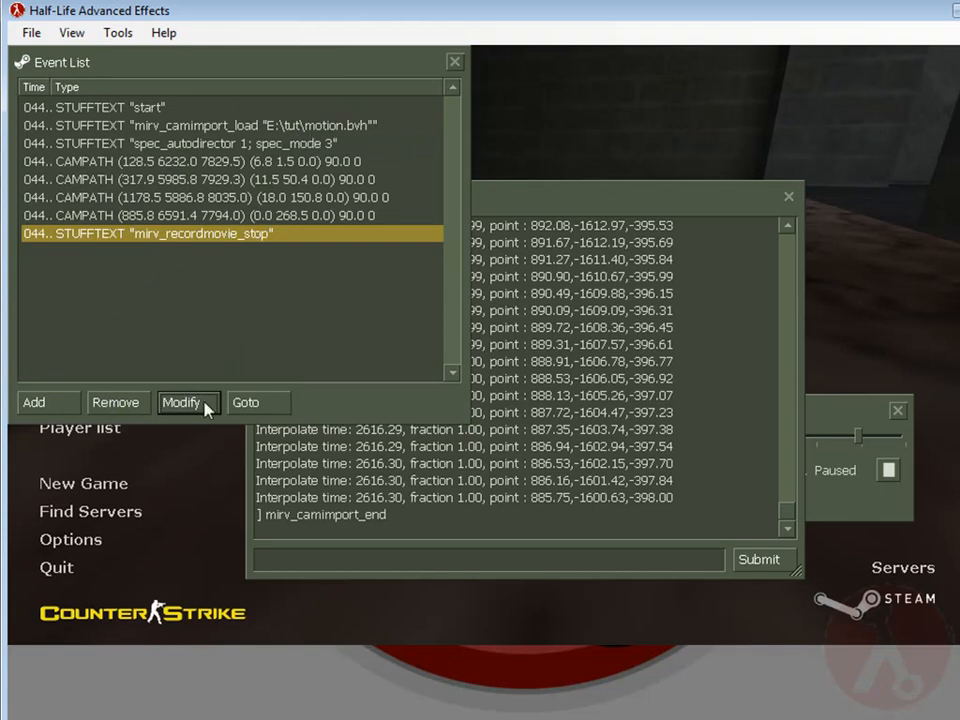
# Open the last event and try to replace its mirv_recordmovie_stop command with mirv_camimport_end from the console output.
pyautogui.moveTo(384, 516); pyautogui.dragTo(270, 514)
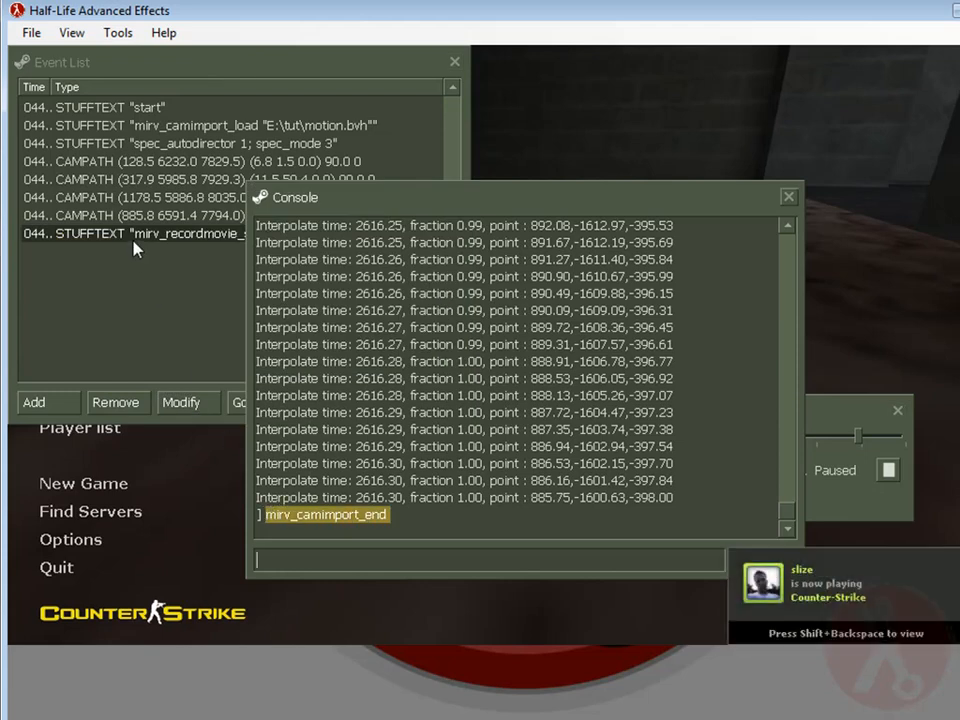
pyautogui.click(134, 235)
pyautogui.click(186, 403)
pyautogui.hotkey('ctrl', 'a')
pyautogui.hotkey('ctrl', 'v')
# Delete all of the command text in the last event and save it with an empty command.
pyautogui.moveTo(266, 153); pyautogui.dragTo(90, 160)
pyautogui.press('BackSpace')
pyautogui.press('Delete')
pyautogui.press('Delete')
pyautogui.press('Delete')
pyautogui.press('Delete')
pyautogui.press('Delete')
pyautogui.press('Delete')
pyautogui.press('Delete')
pyautogui.press('Delete')
pyautogui.press('Delete')
pyautogui.press('Delete')
pyautogui.press('Delete')
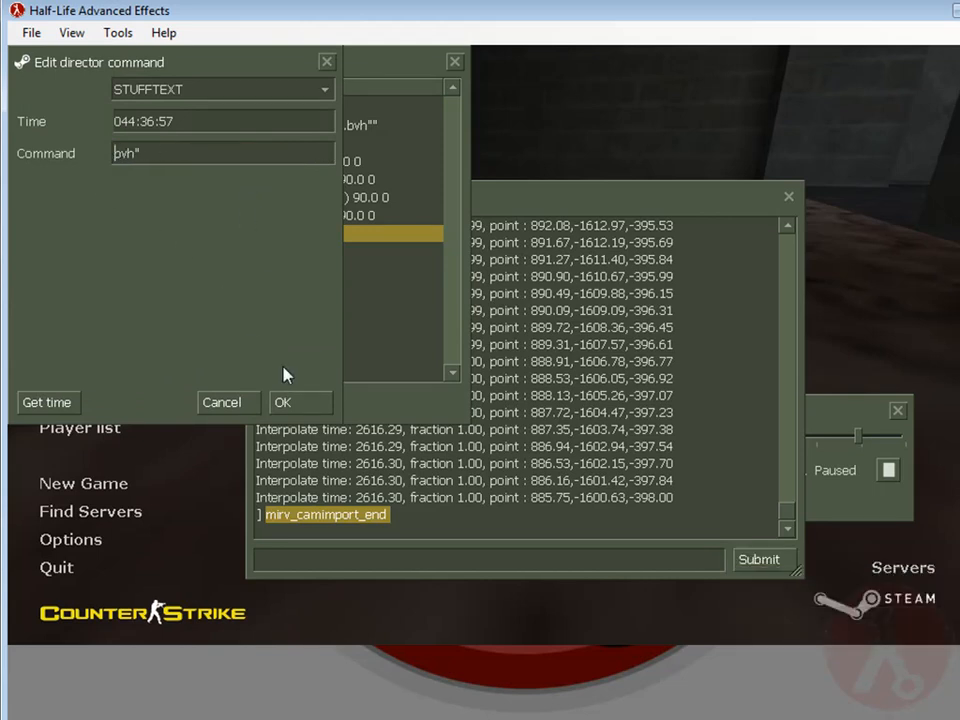
pyautogui.click(296, 405)
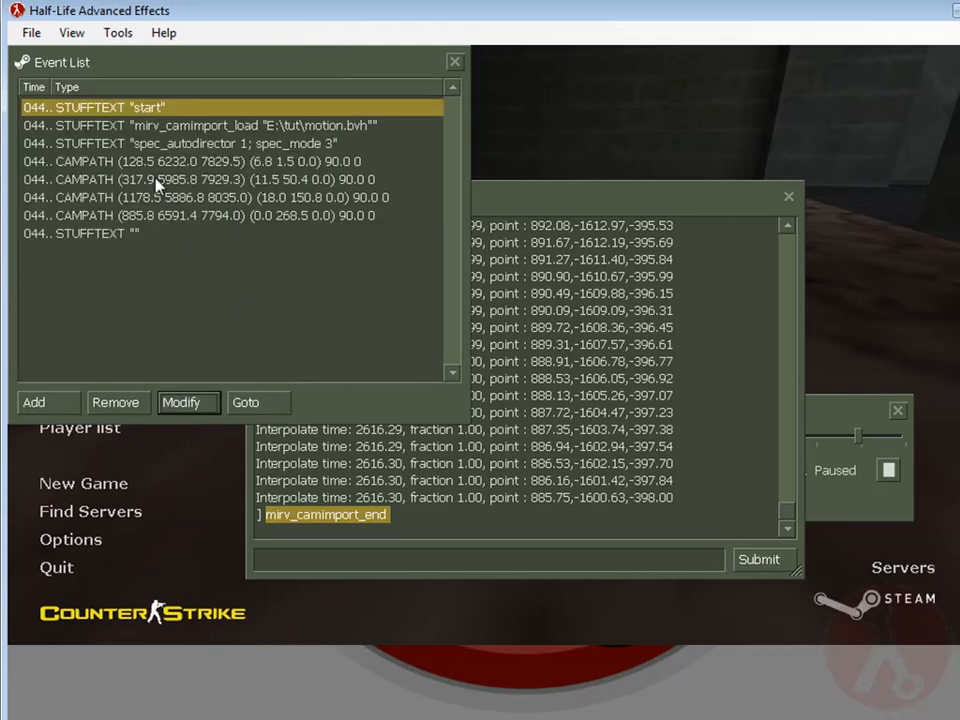
# Jump to the "start" event in the demo and play tut.dem from there.
pyautogui.click(151, 111)
pyautogui.click(252, 403)
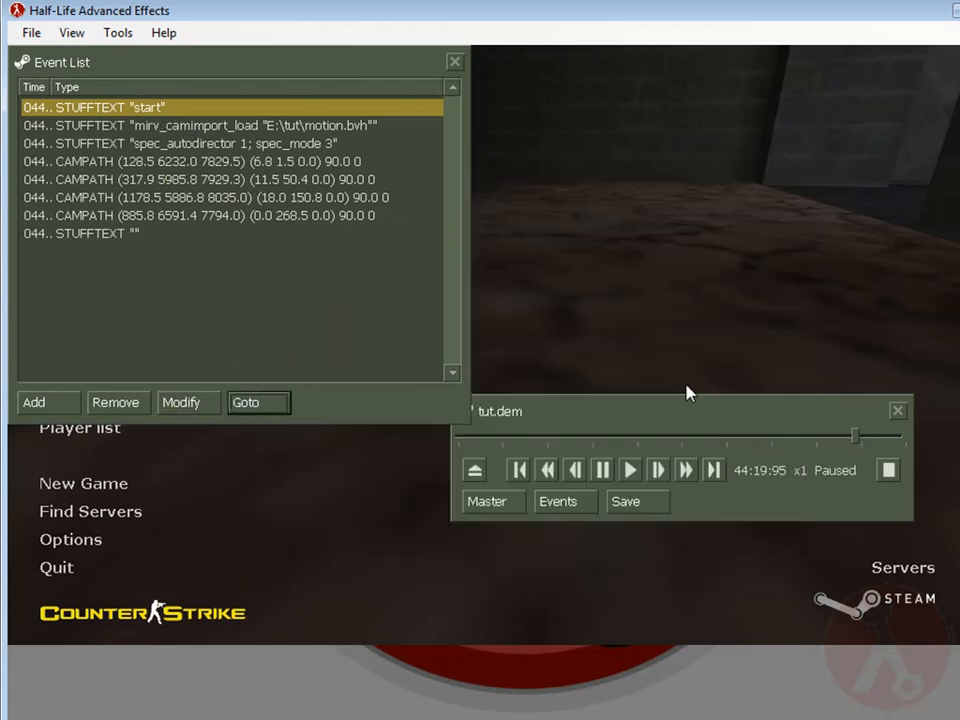
pyautogui.click(632, 471)
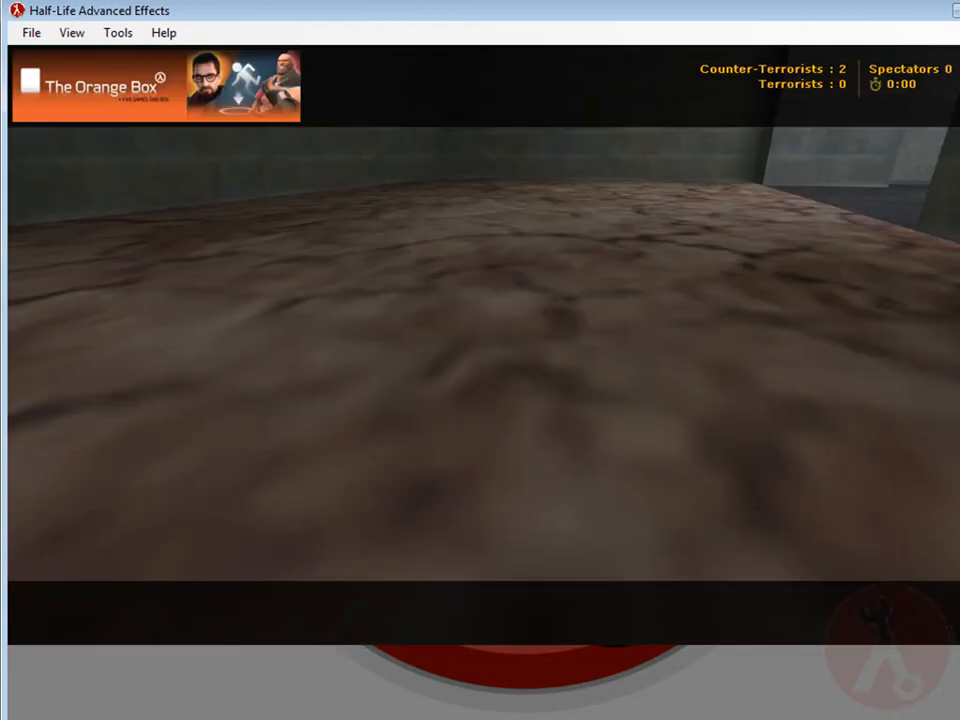